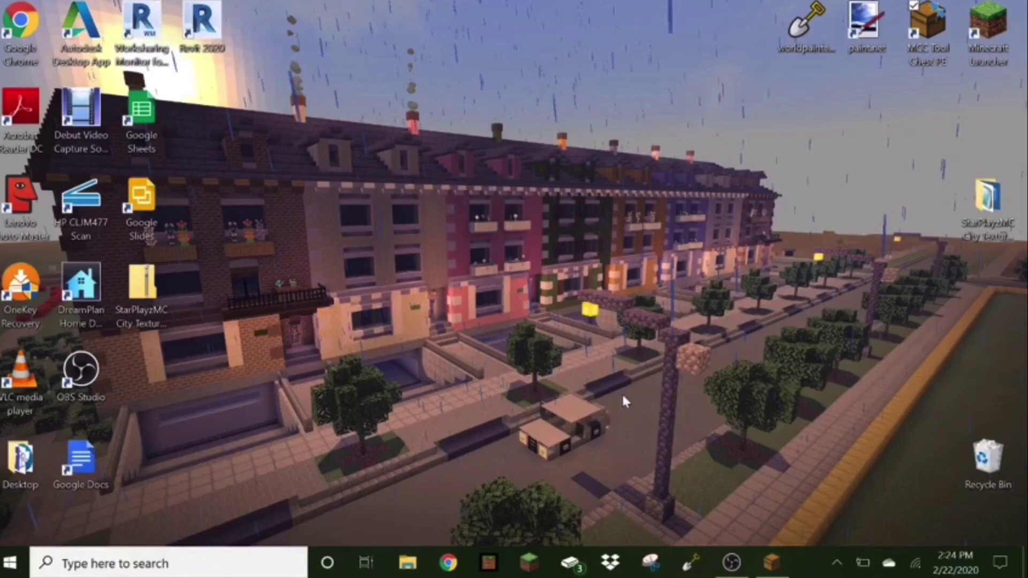
Step: Launch Minecraft Bedrock Edition from its taskbar icon
left_click(528, 562)
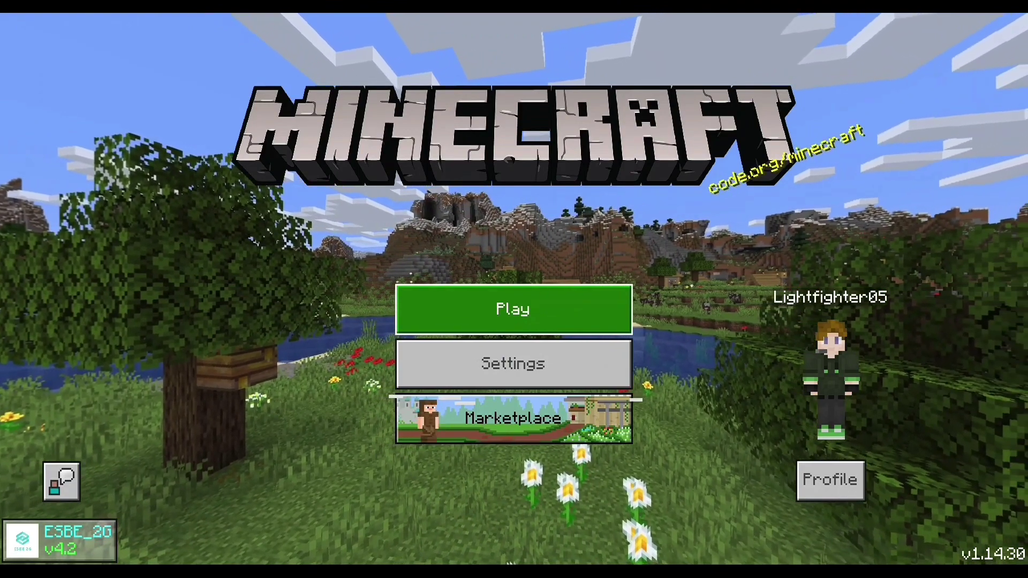
Step: Press Play on the Minecraft main menu to begin creating a new world
key("Return")
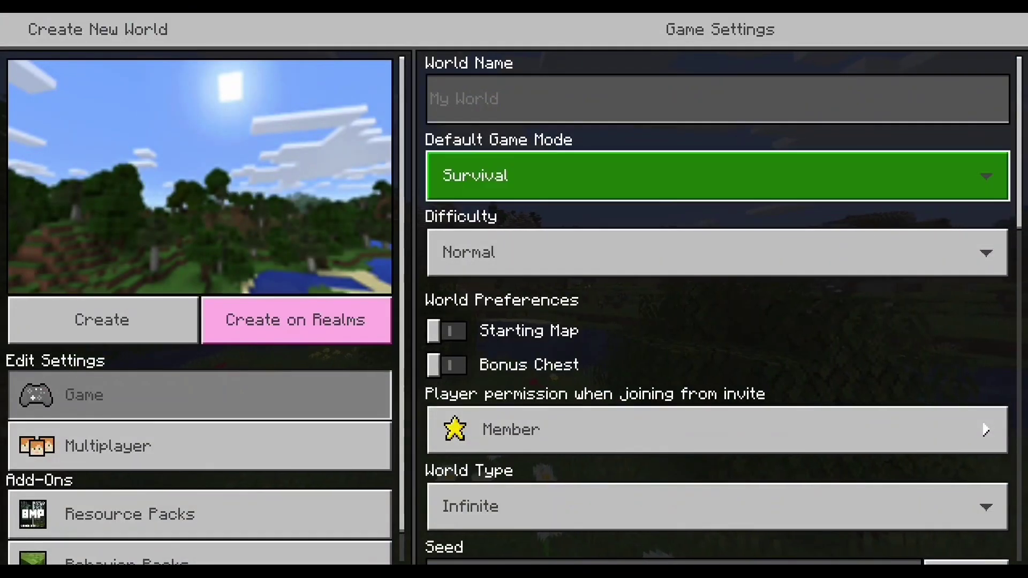
Step: Set the default game mode to Creative, accepting disabled achievements, and difficulty to Peaceful
key("Return")
key("Down")
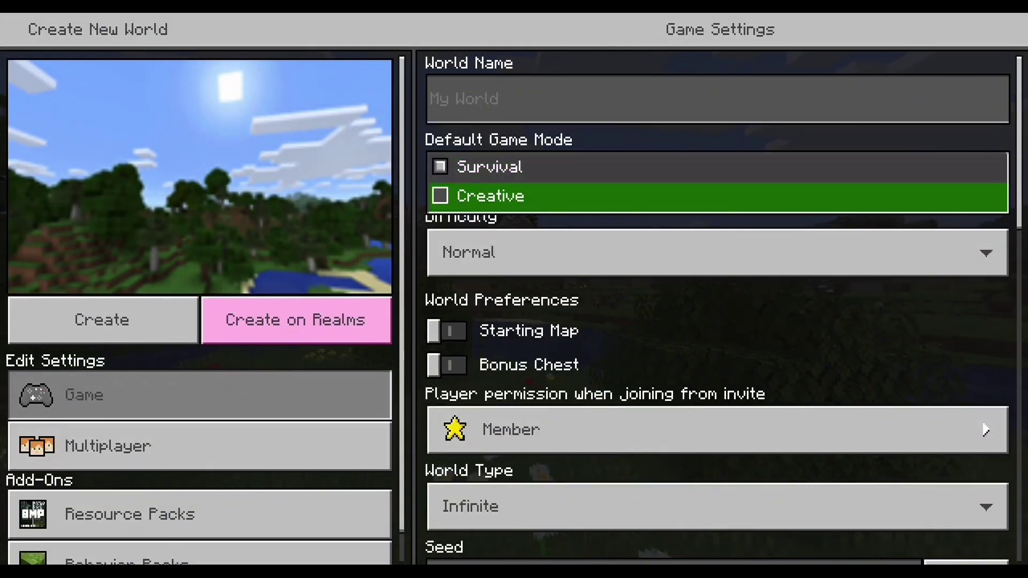
key("Return")
key("Up")
key("Return")
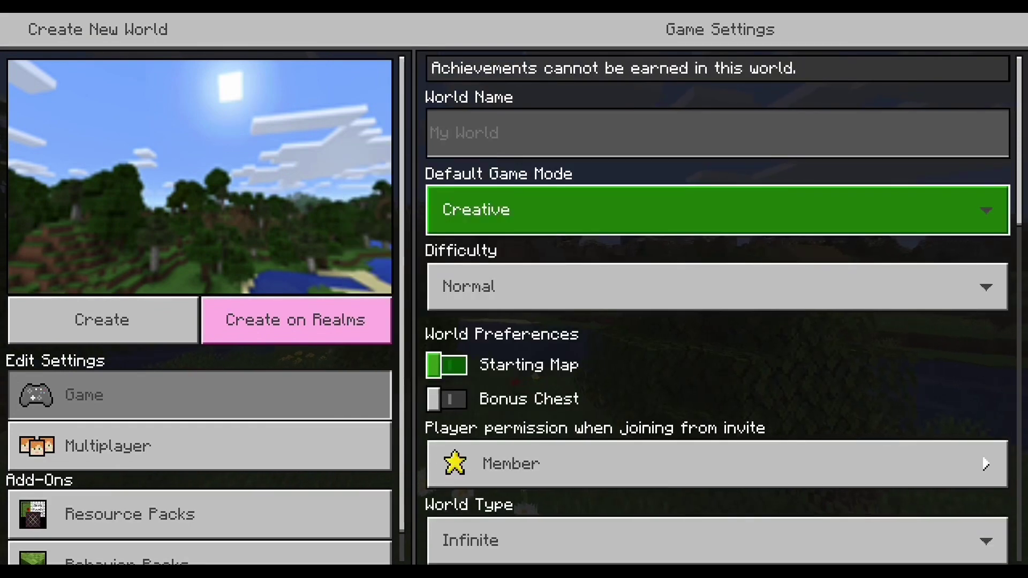
key("Down")
key("Return")
key("Down")
key("Down")
Step: Change the World Type to Flat
key("Up")
key("Up")
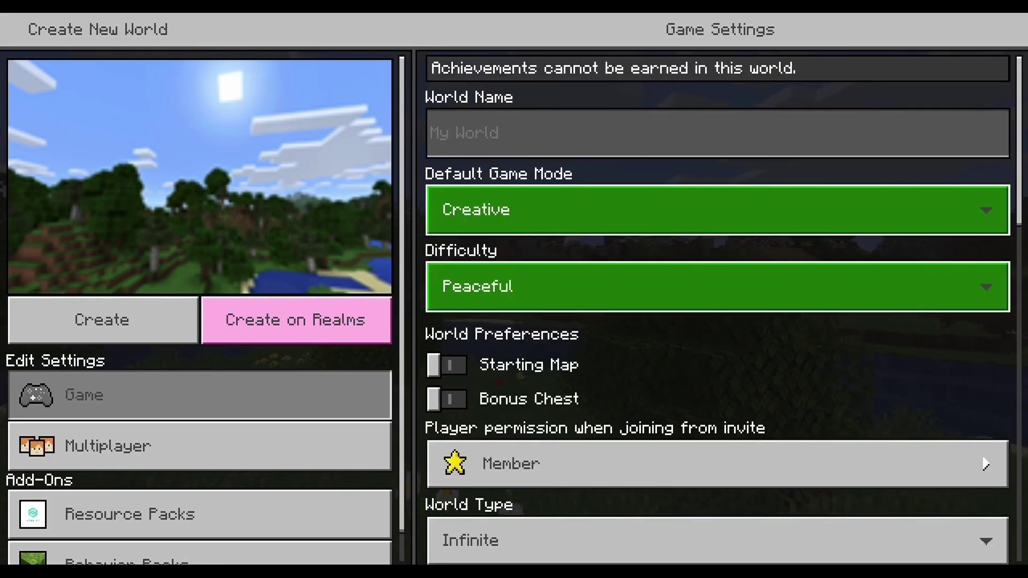
key("Down")
key("Down")
key("Down")
key("Down")
key("Down")
key("Down")
key("Up")
key("Up")
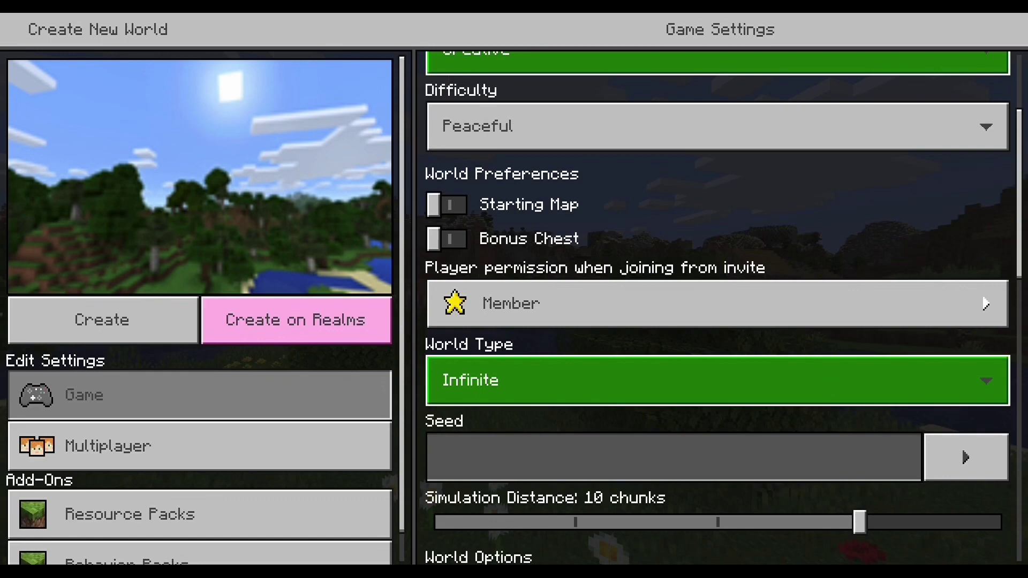
key("Return")
key("Down")
key("Up")
key("Up")
key("Return")
key("Down")
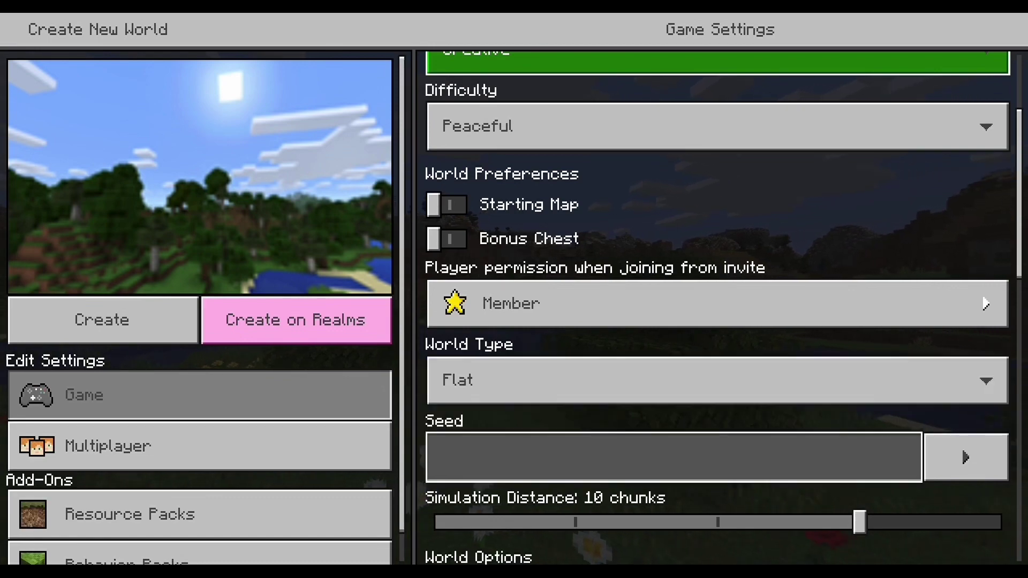
key("Down")
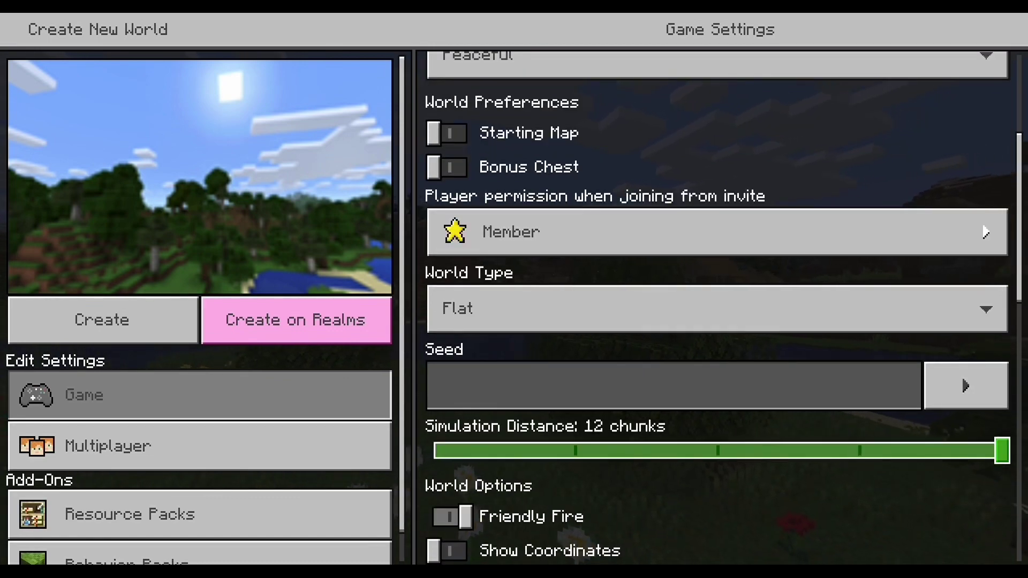
Step: Name the world 'convert' and move focus to Create
key("Down")
key("Down")
key("Down")
key("Down")
key("Down")
key("Down")
key("Down")
key("Down")
key("Down")
key("Down")
key("Down")
key("Up")
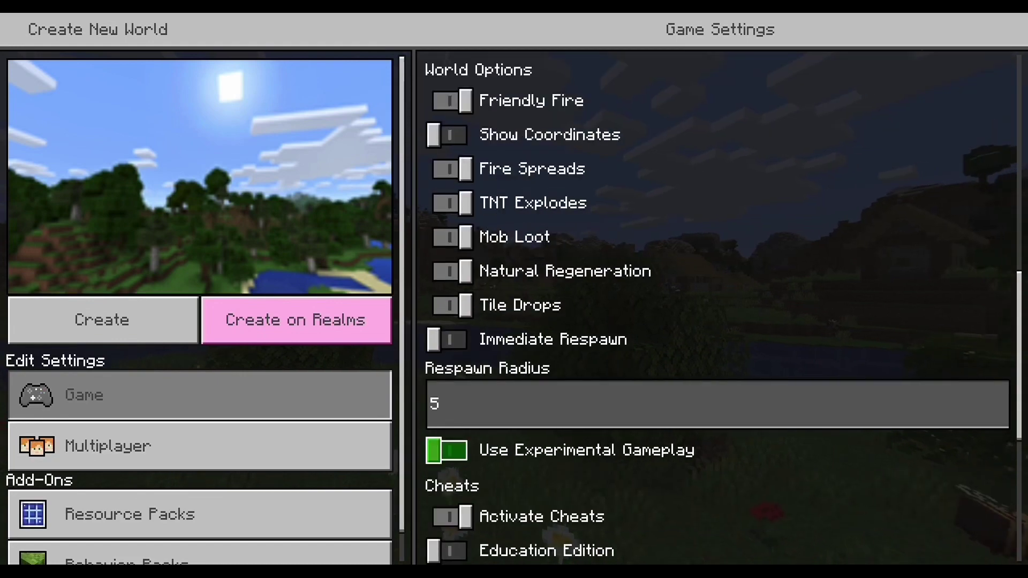
key("Down")
key("Down")
key("Down")
key("Down")
key("Down")
key("Down")
key("Down")
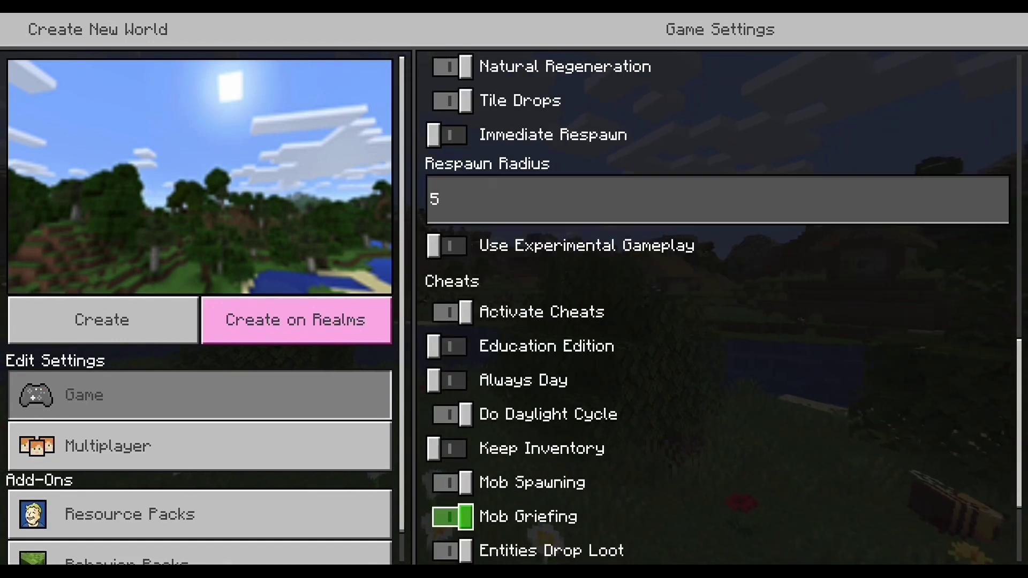
key("Down")
key("Down")
key("Down")
key("Down")
key("Up")
key("Up")
key("Up")
key("Up")
key("Up")
key("Up")
key("Up")
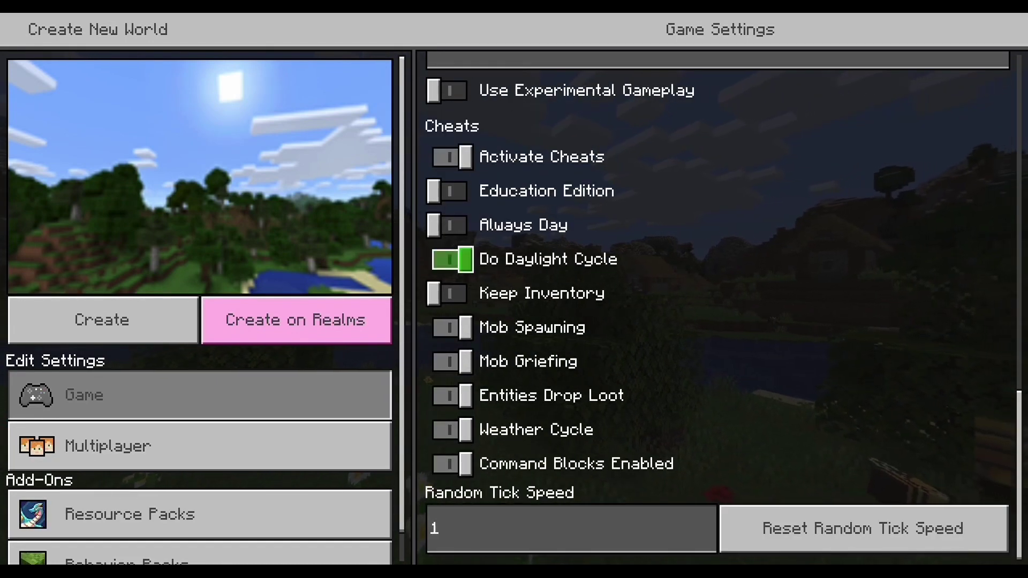
key("Up")
key("Up")
key("Up")
key("Up")
key("Up")
key("Up")
key("Up")
key("Up")
key("Up")
key("Up")
key("Up")
key("Up")
key("Up")
key("Up")
key("Up")
key("Up")
key("Up")
key("Up")
key("Up")
key("Up")
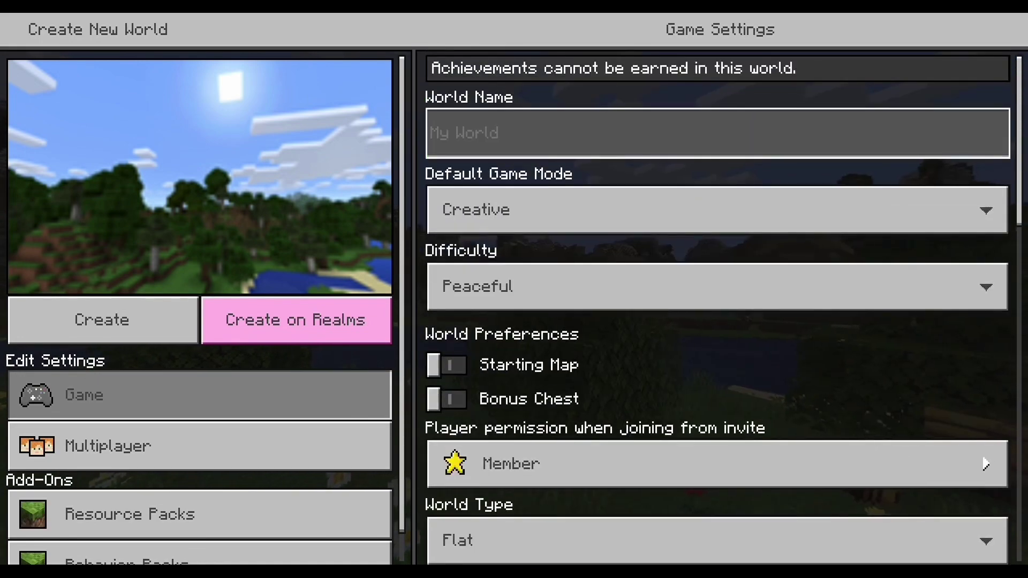
key("Return")
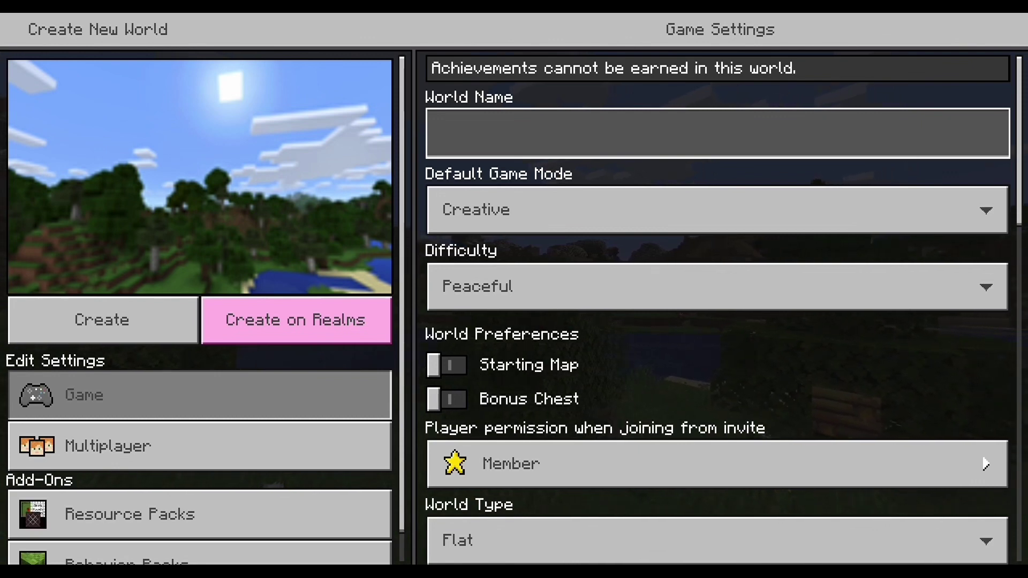
type("convert")
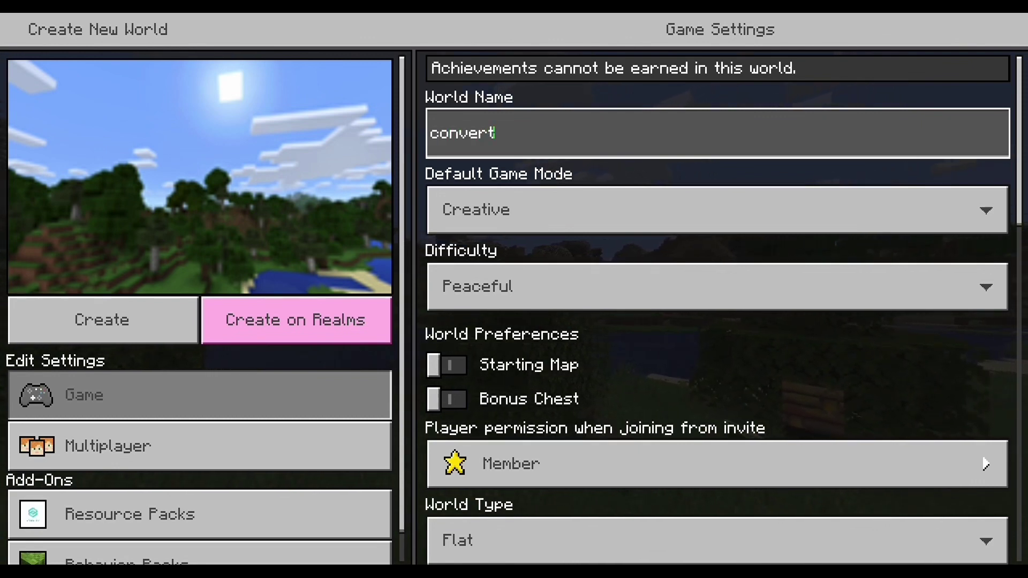
key("Down")
key("Down")
key("Left")
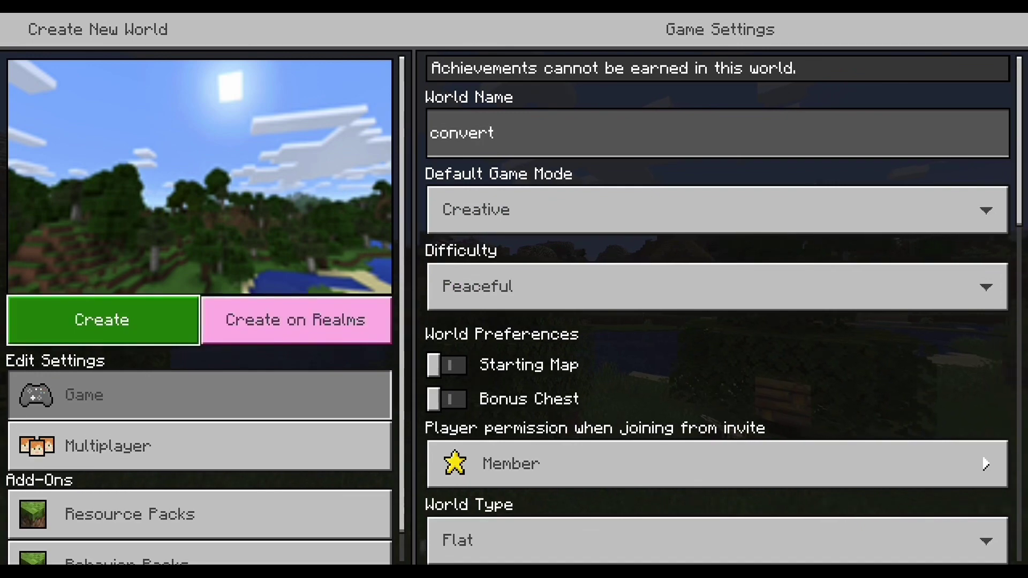
Step: Generate the flat world 'convert', then back out to the main menu
key("Return")
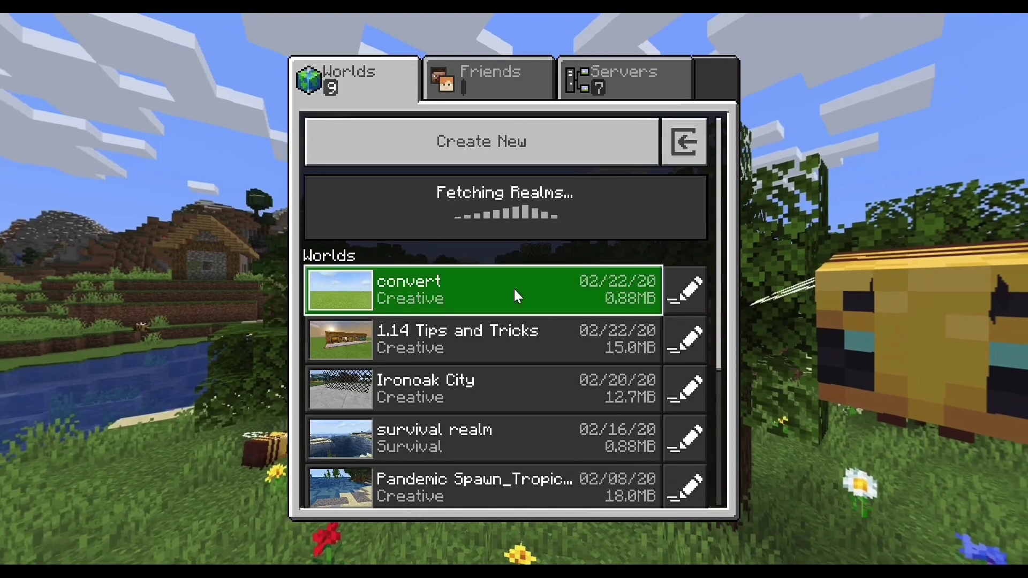
key("Up")
key("Up")
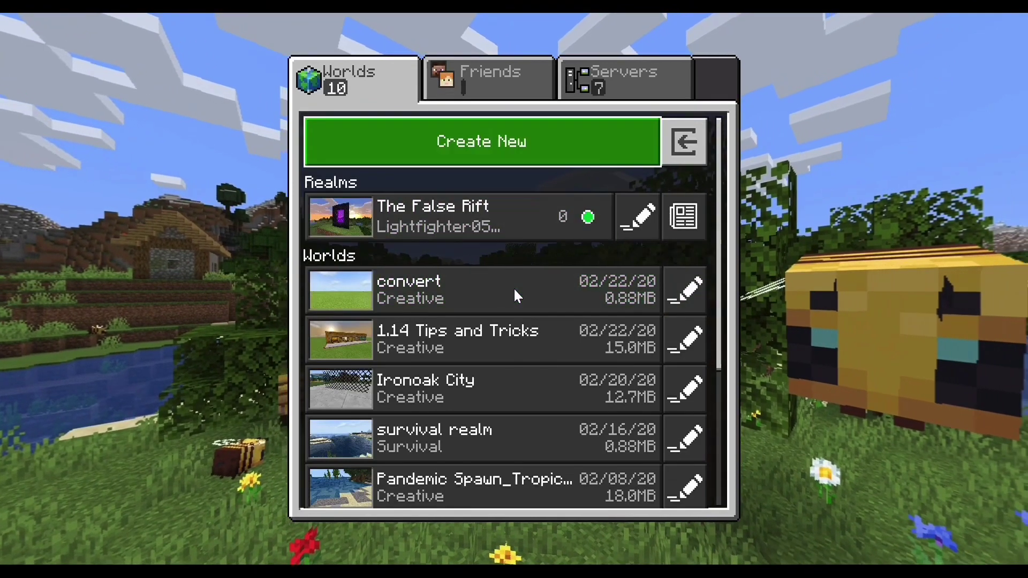
key("Escape")
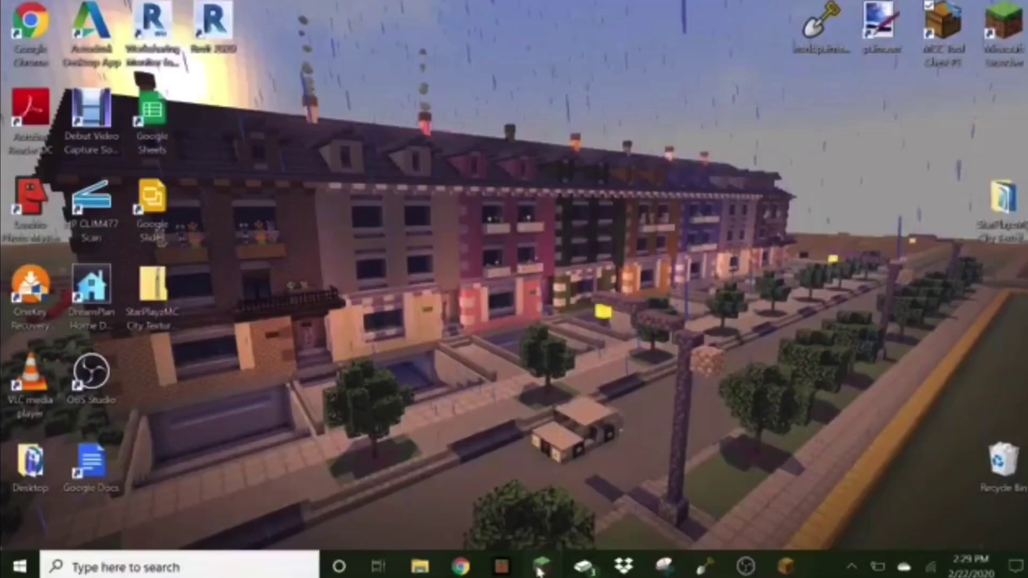
Step: Start Minecraft Java, check batou - Downloaded City in Singleplayer, then return to the title screen
left_click(542, 566)
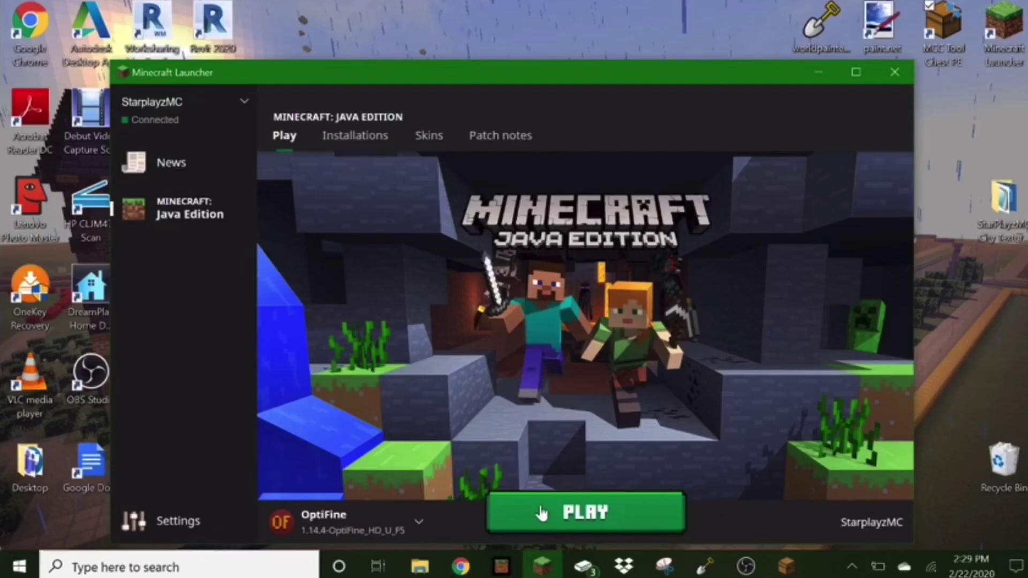
left_click(541, 512)
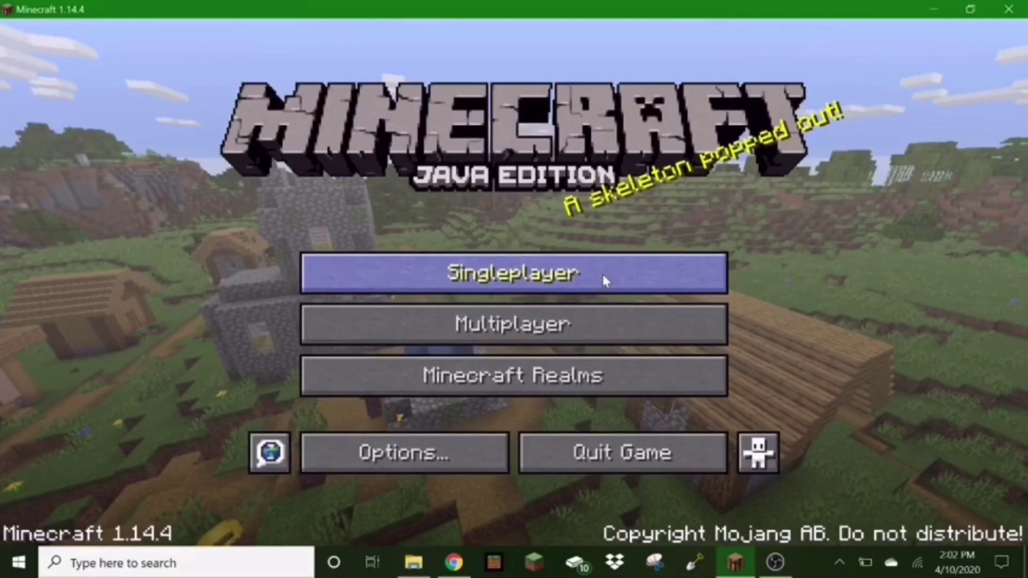
left_click(605, 281)
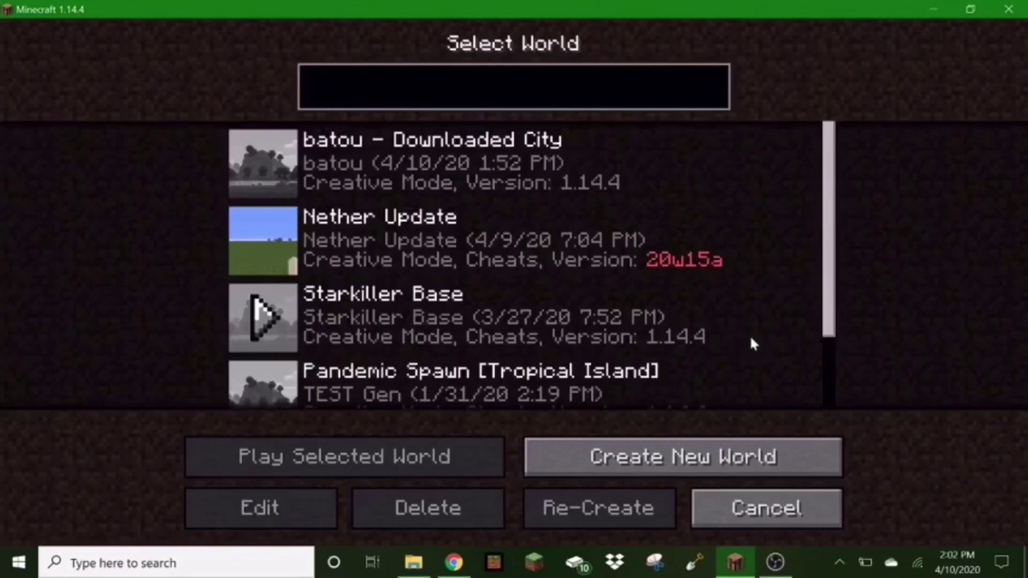
left_click(555, 140)
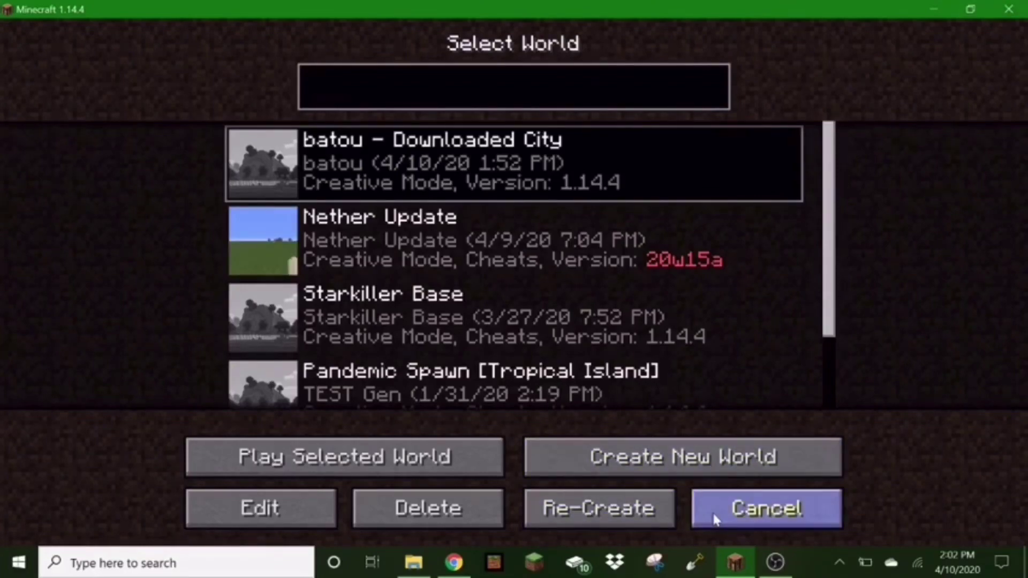
left_click(765, 505)
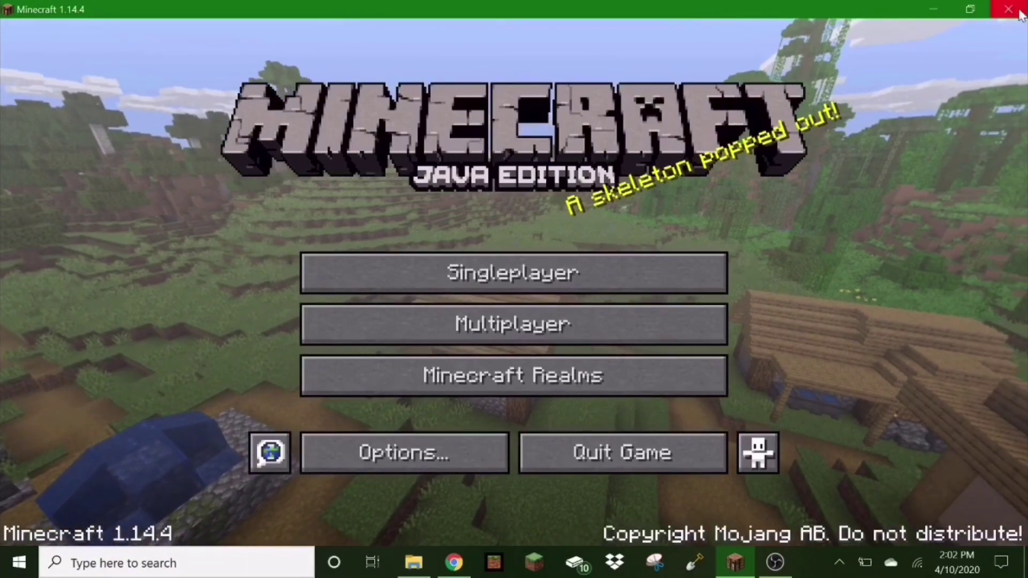
Step: Close Minecraft Java, launch MCC ToolChest PE, and open the Bedrock world 'convert'
left_click(1004, 15)
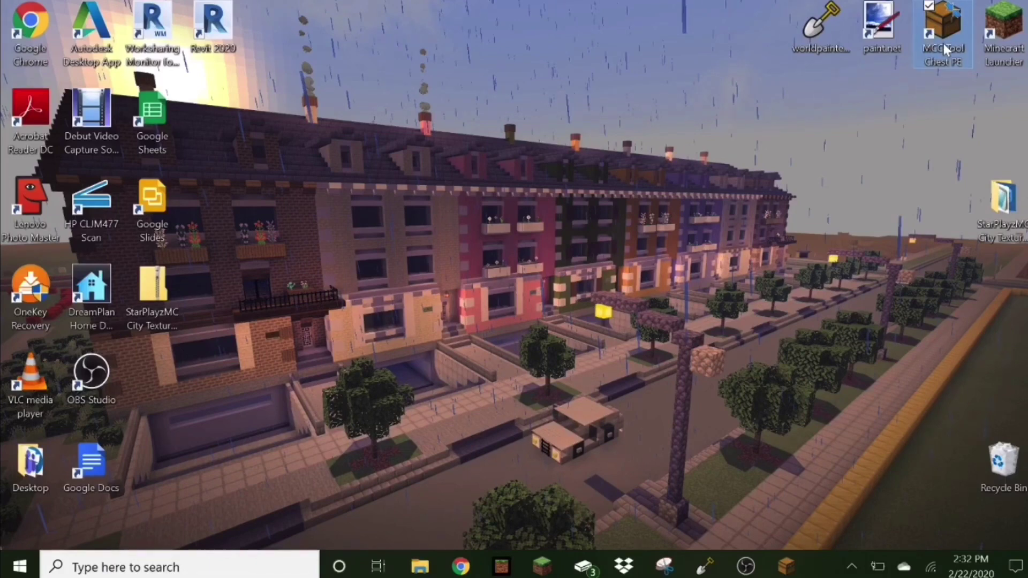
double_click(944, 47)
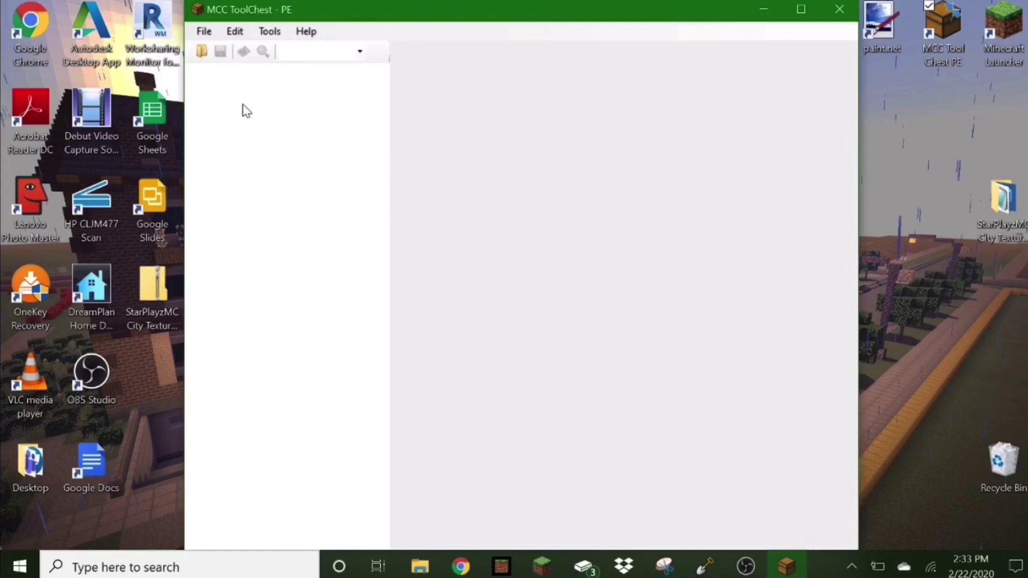
left_click(204, 32)
left_click(219, 67)
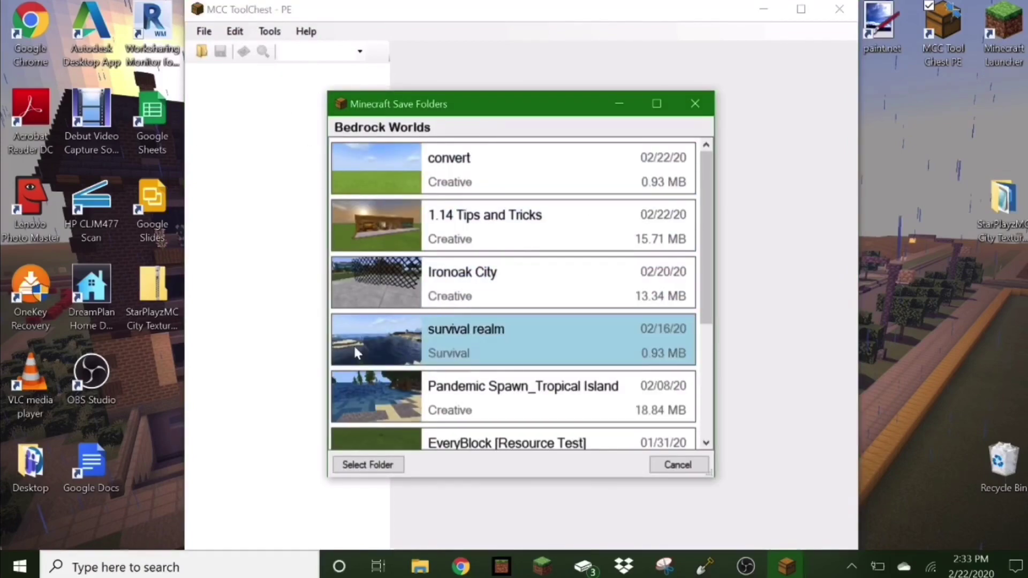
mouse_move(705, 169)
left_mouse_down()
mouse_move(715, 330)
mouse_move(701, 168)
left_mouse_up()
double_click(619, 171)
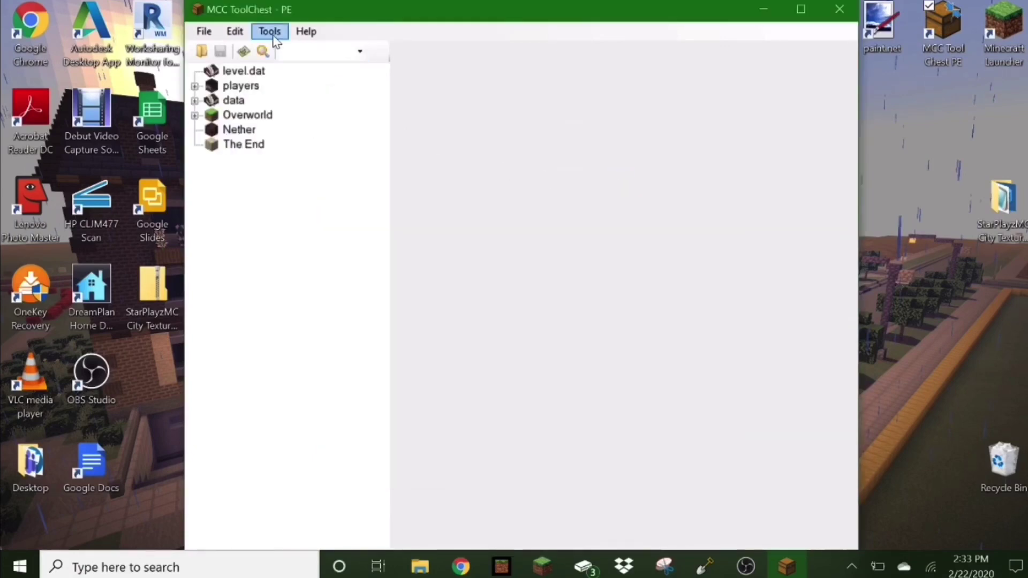
left_click(199, 31)
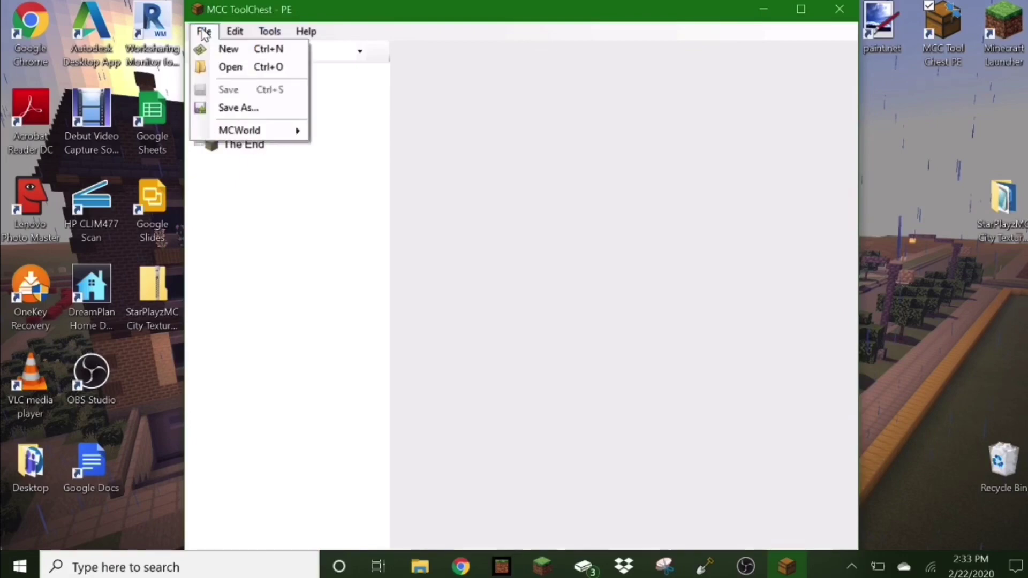
left_click(199, 31)
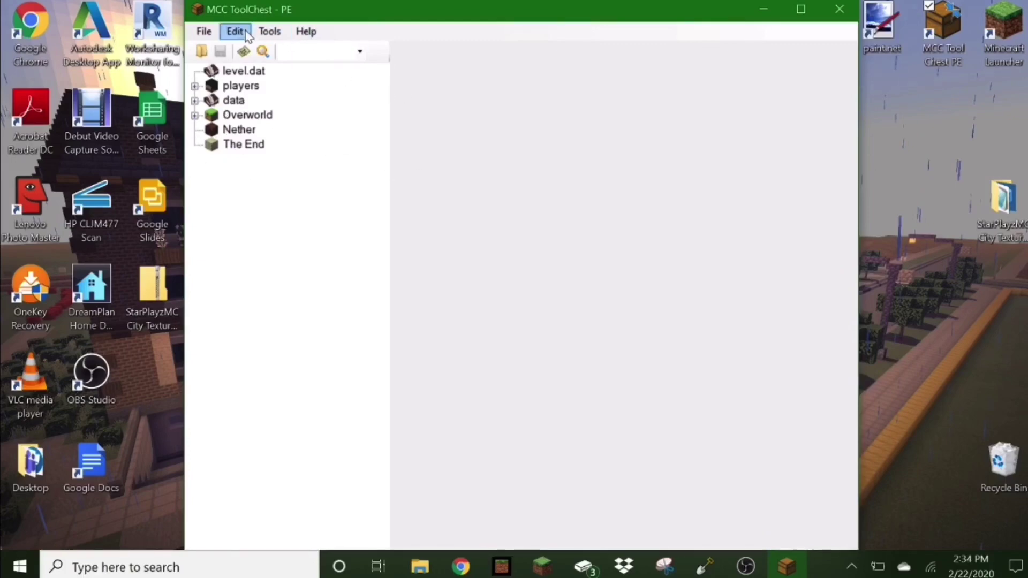
Step: Convert batou - Downloaded City's Java overworld into the Bedrock world via Tools > Convert > To Bedrock
left_click(269, 31)
mouse_move(287, 53)
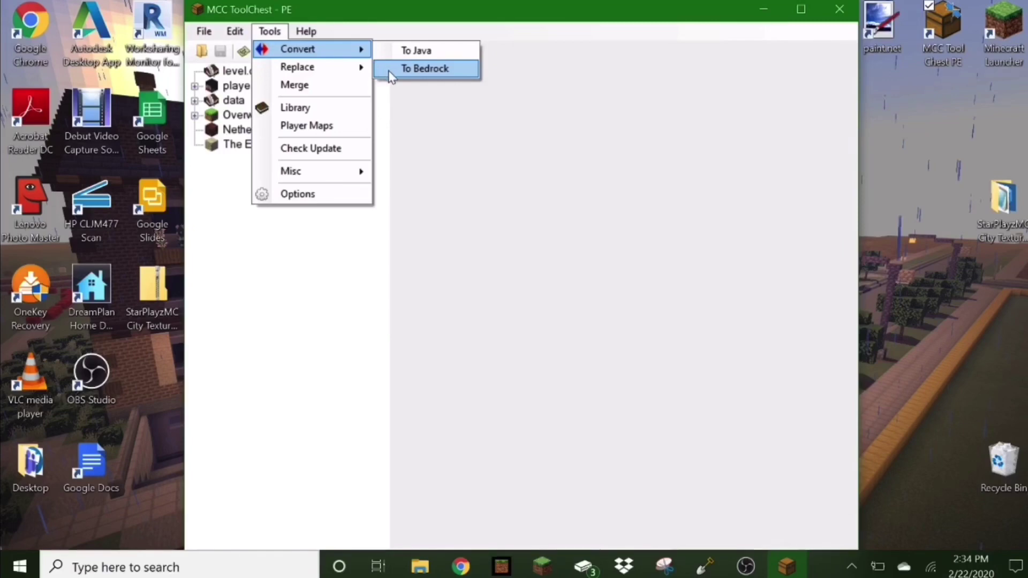
left_click(423, 69)
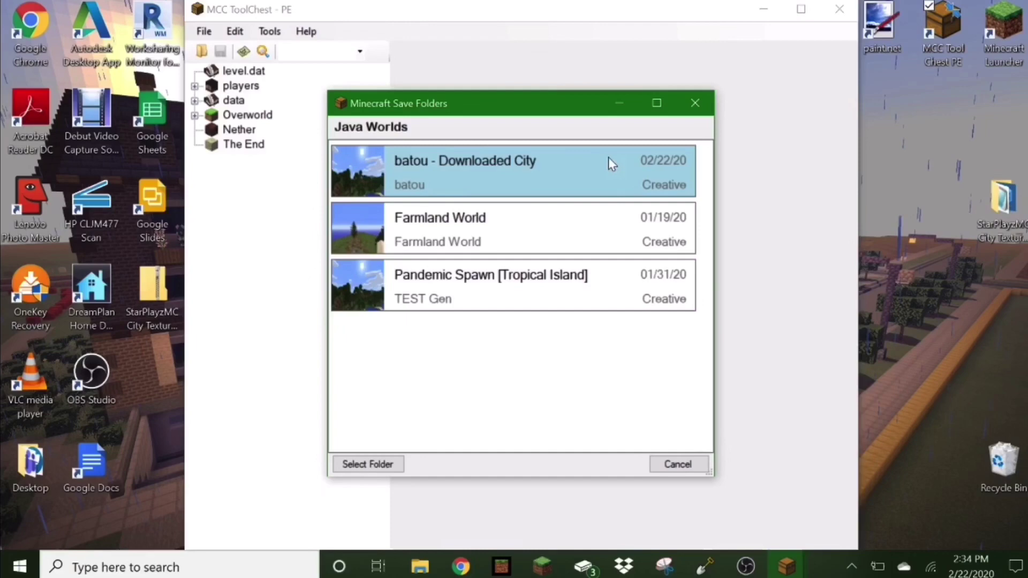
double_click(522, 178)
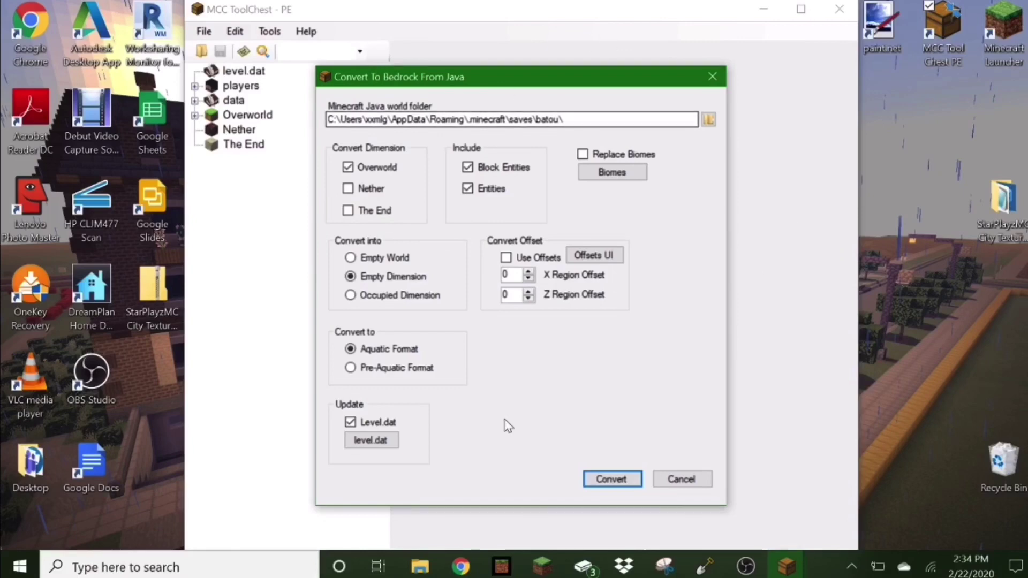
left_click(618, 484)
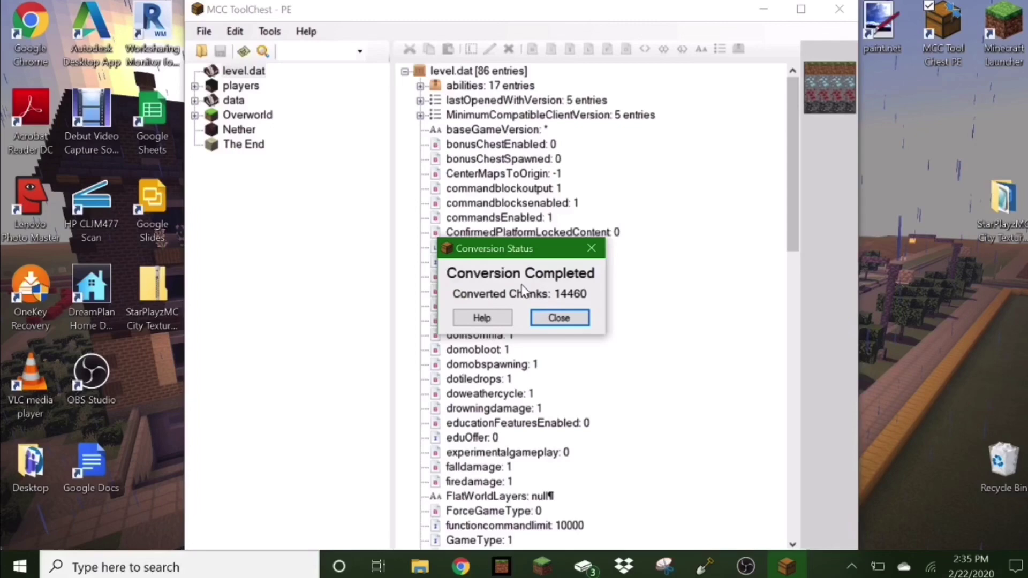
Step: Dismiss the 14460-chunk completion notice, save the converted world, and close MCC ToolChest PE
left_click(559, 317)
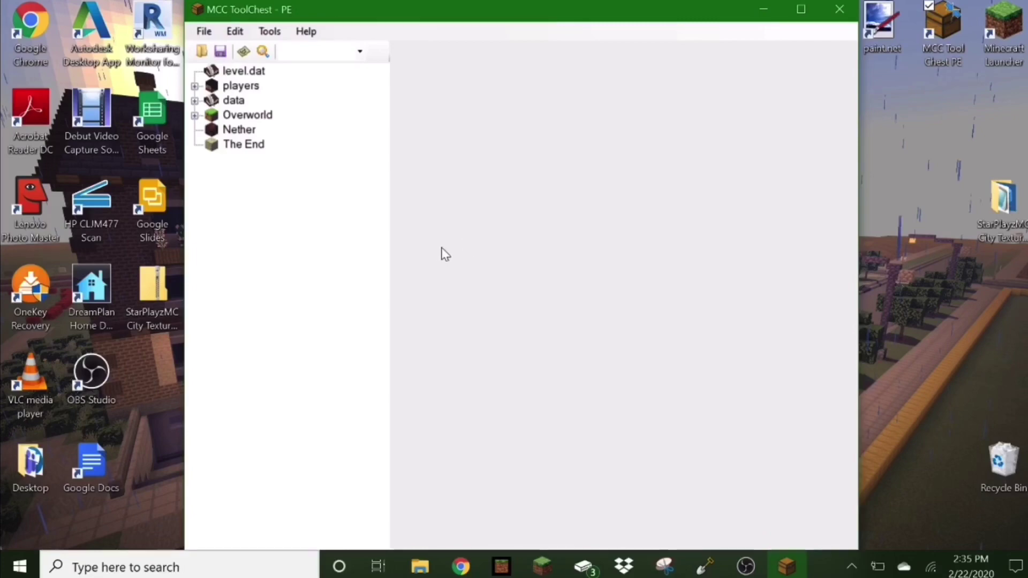
left_click(205, 32)
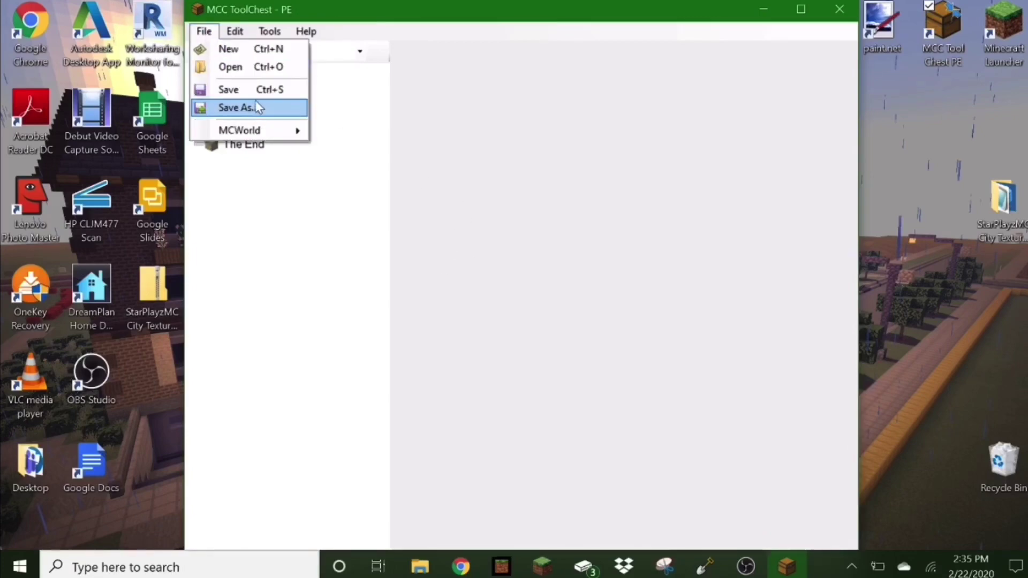
left_click(238, 90)
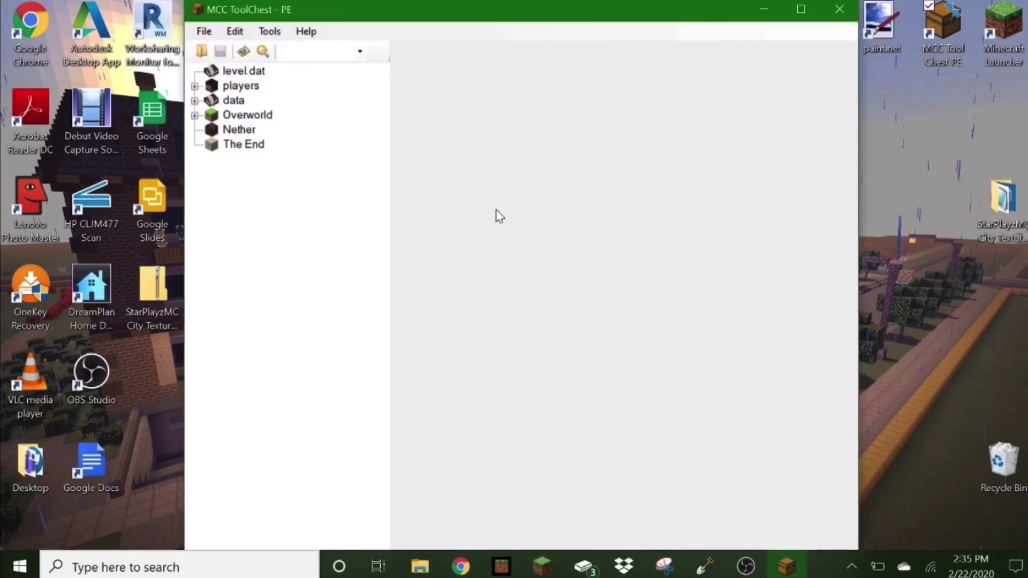
left_click(837, 10)
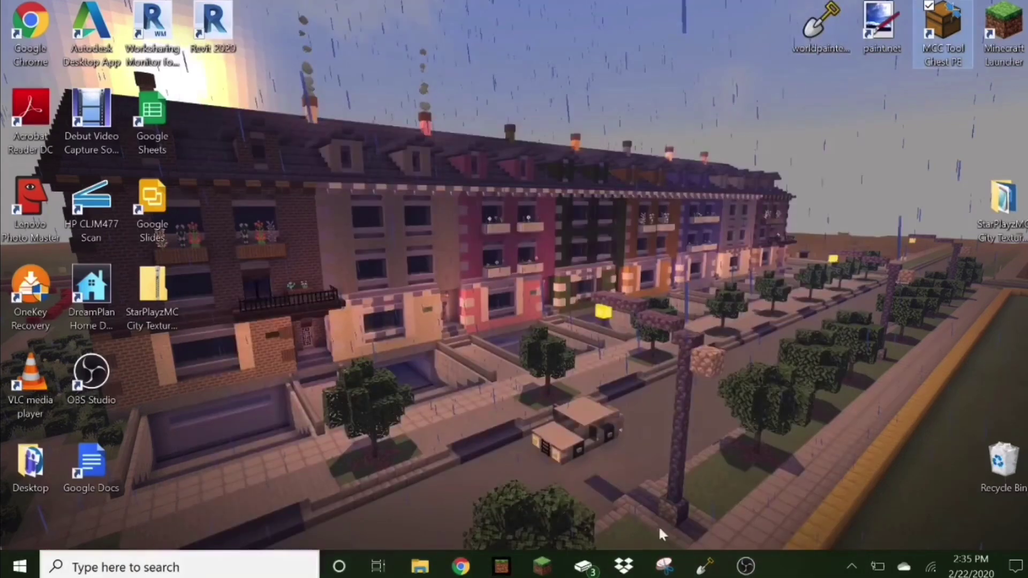
Step: Return to Minecraft Bedrock and open the worlds list showing batou - Downloaded City
left_click(503, 567)
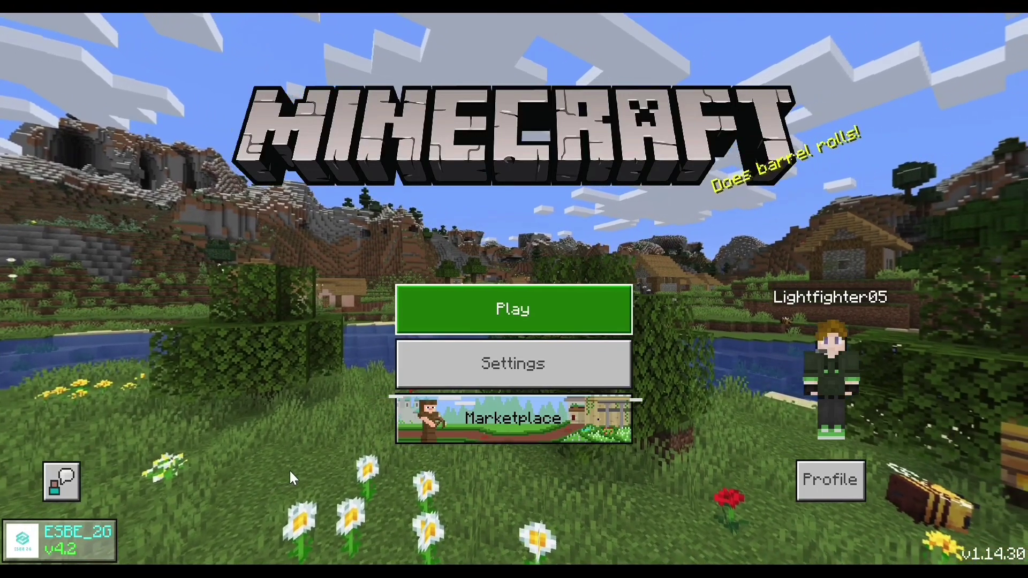
key("Down")
key("Up")
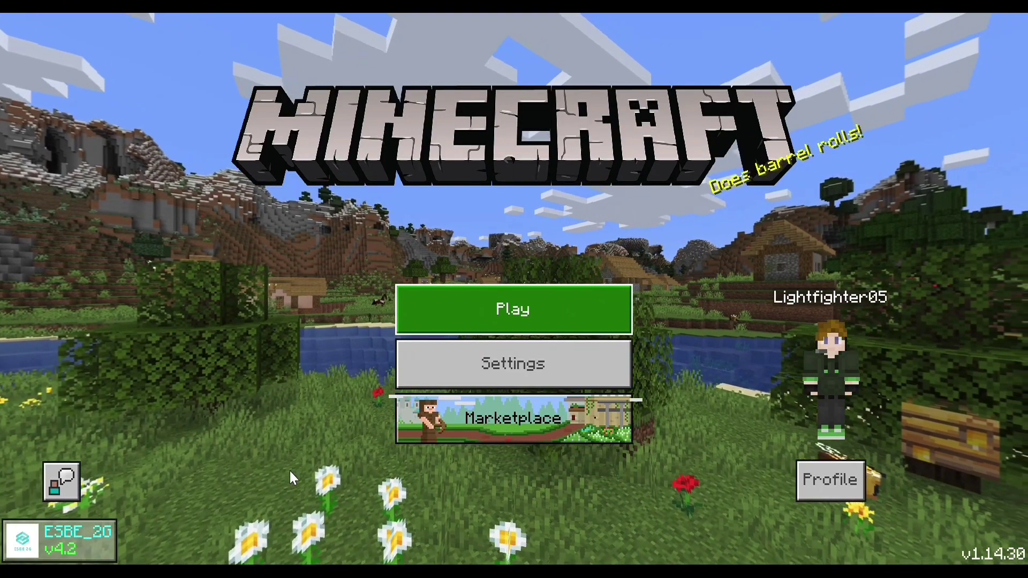
key("F1")
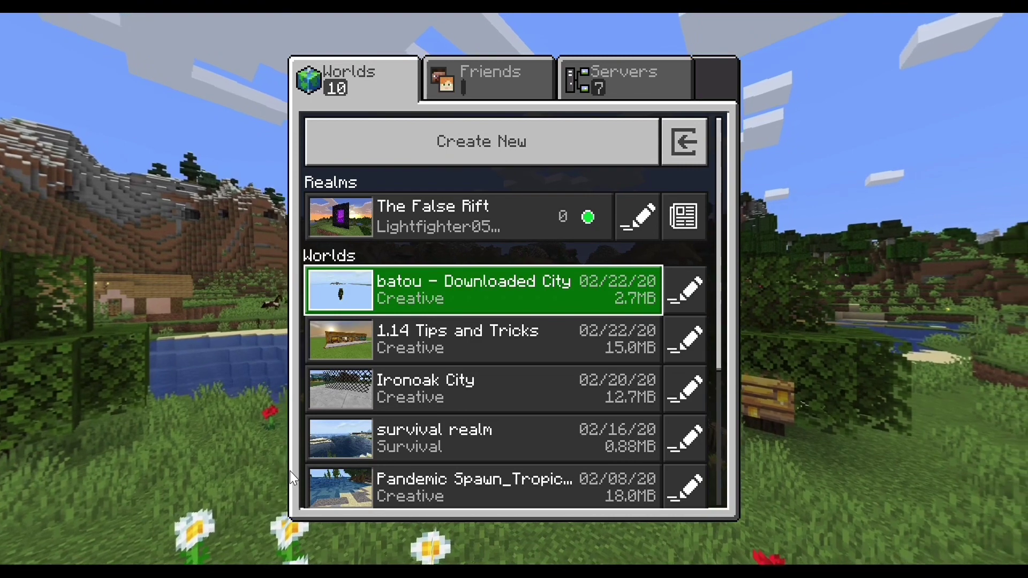
Step: Select batou - Downloaded City in the worlds list and launch it
key("Right")
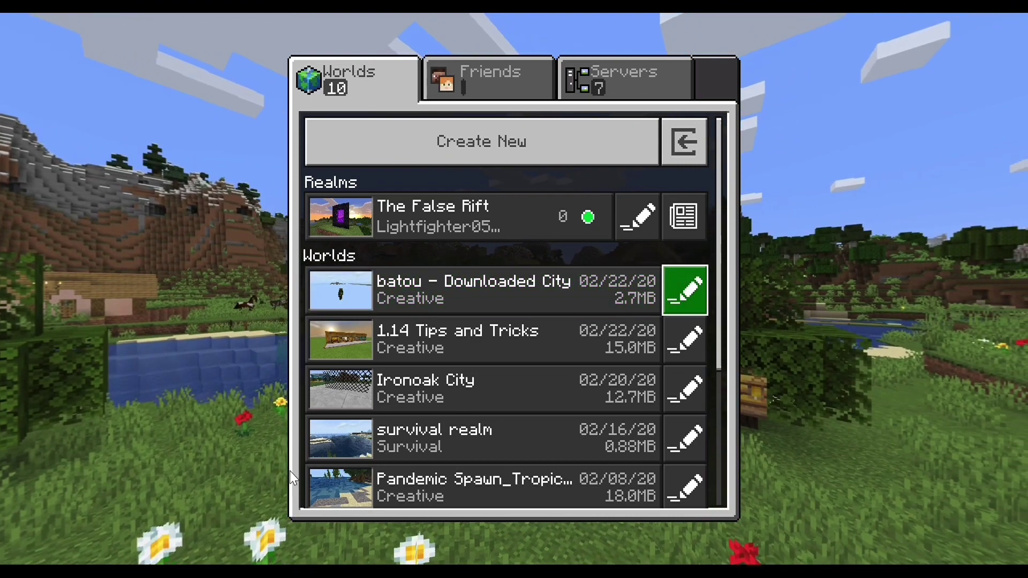
key("Left")
key("Return")
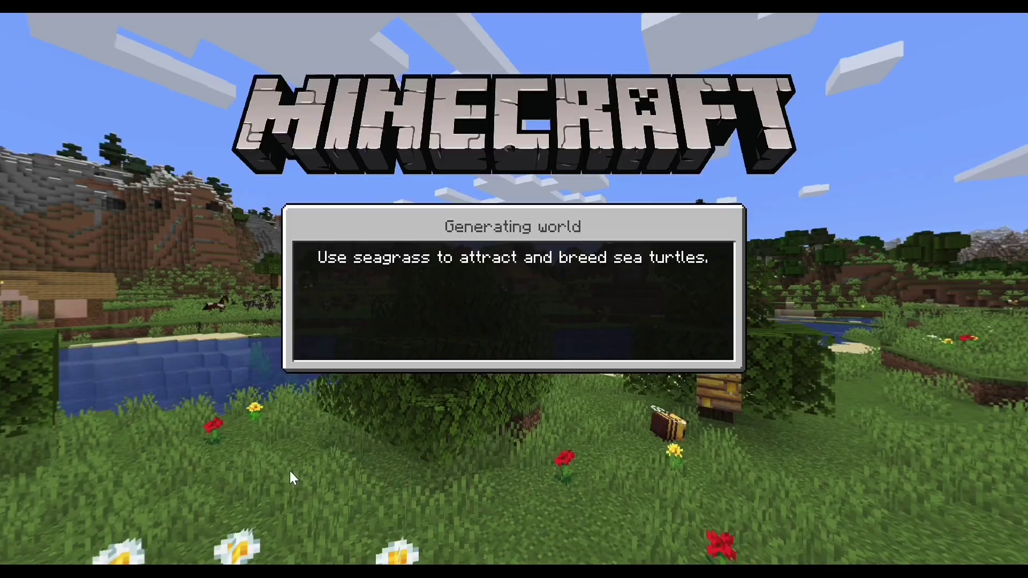
Step: Switch to first-person view, fly over the grassland past the village, and firework-boost toward the city
key("F5")
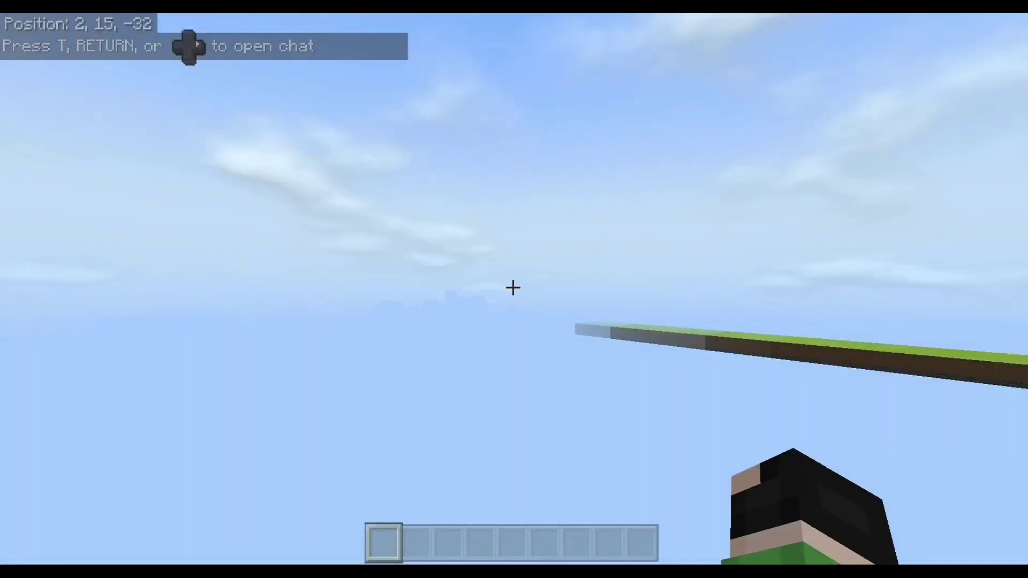
key("space")
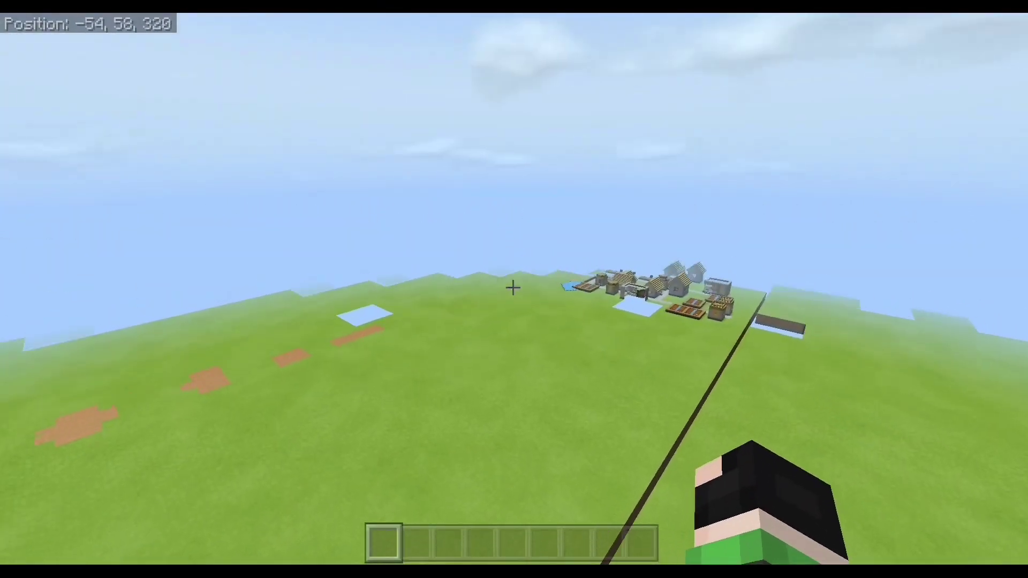
key("w")
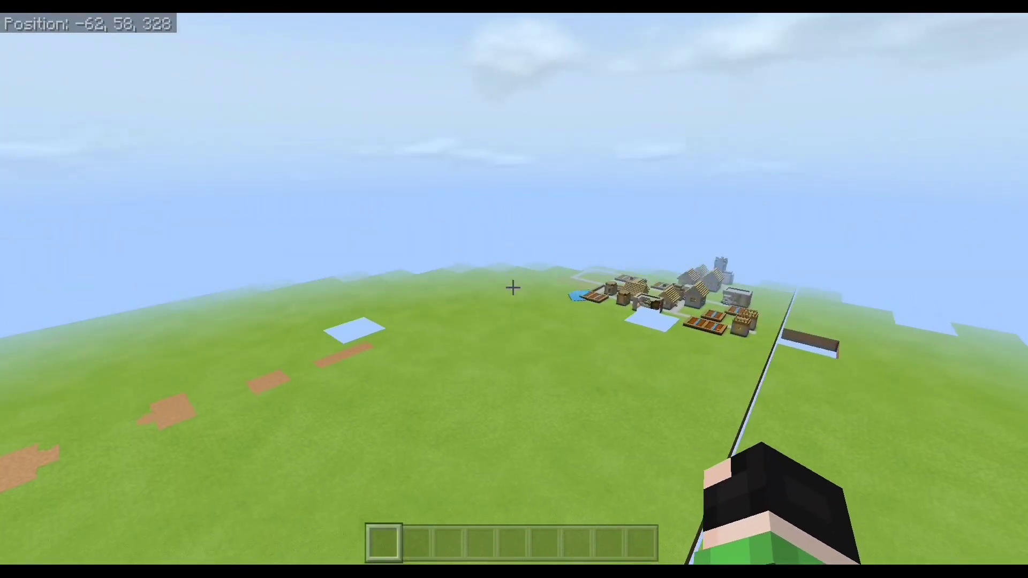
key("w")
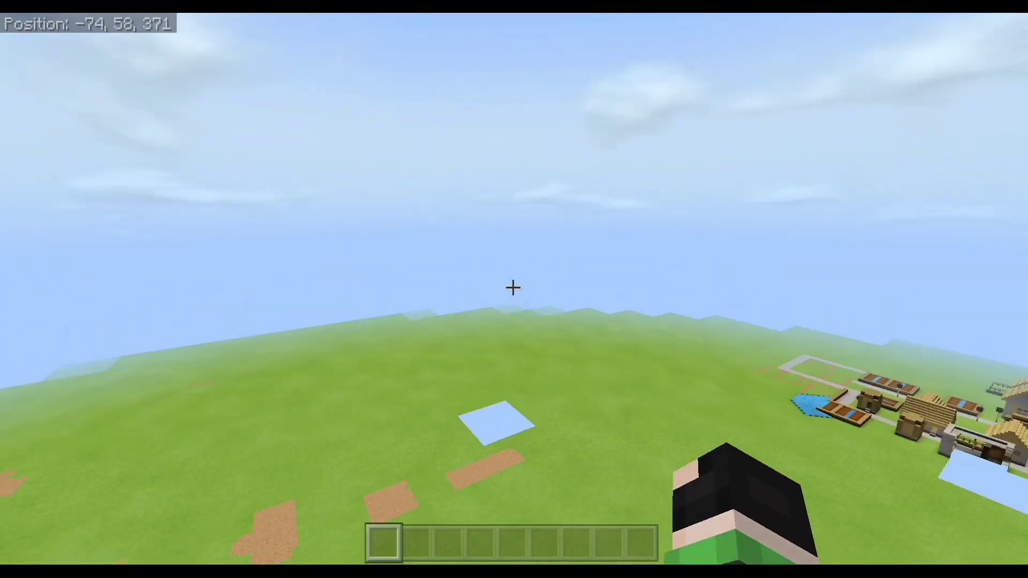
key("w")
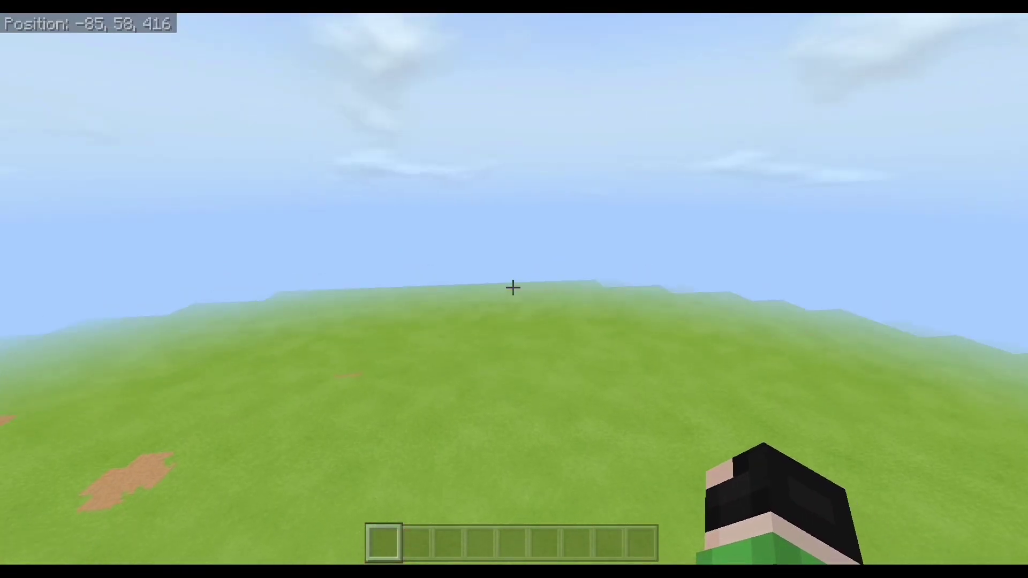
key("w")
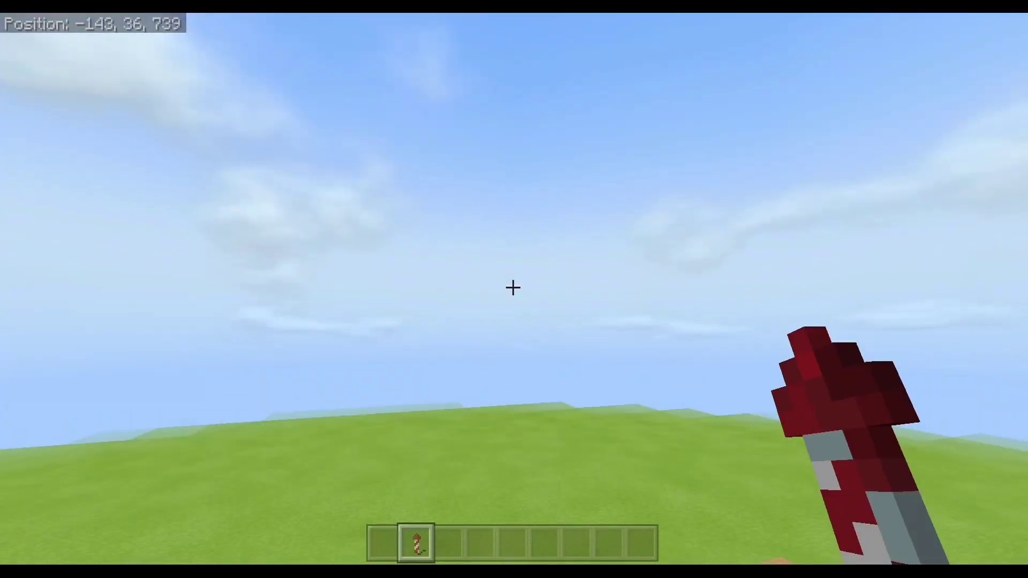
right_click(513, 287)
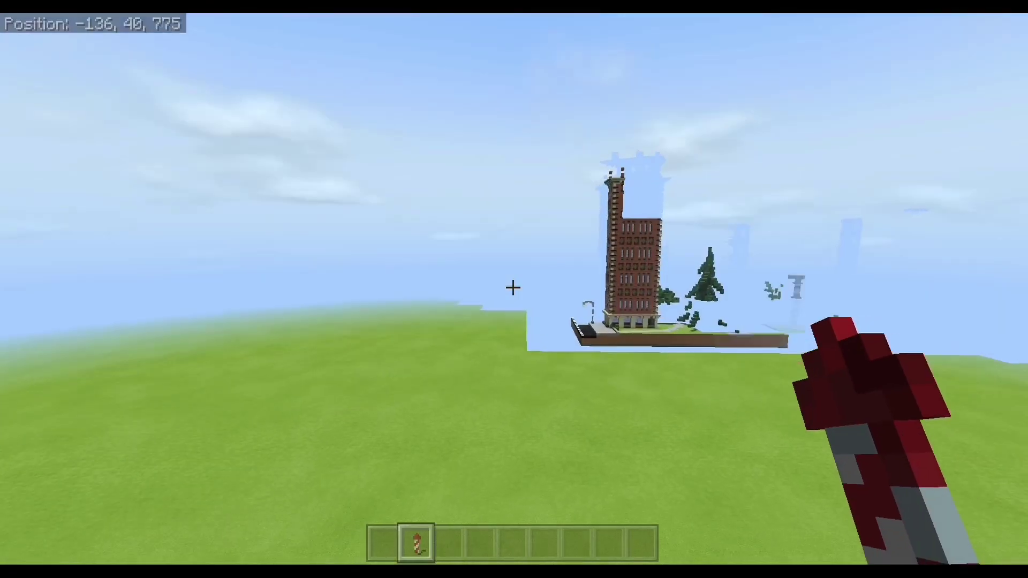
Step: Boost into the city, then descend beside the red tower down to street level
right_click(513, 287)
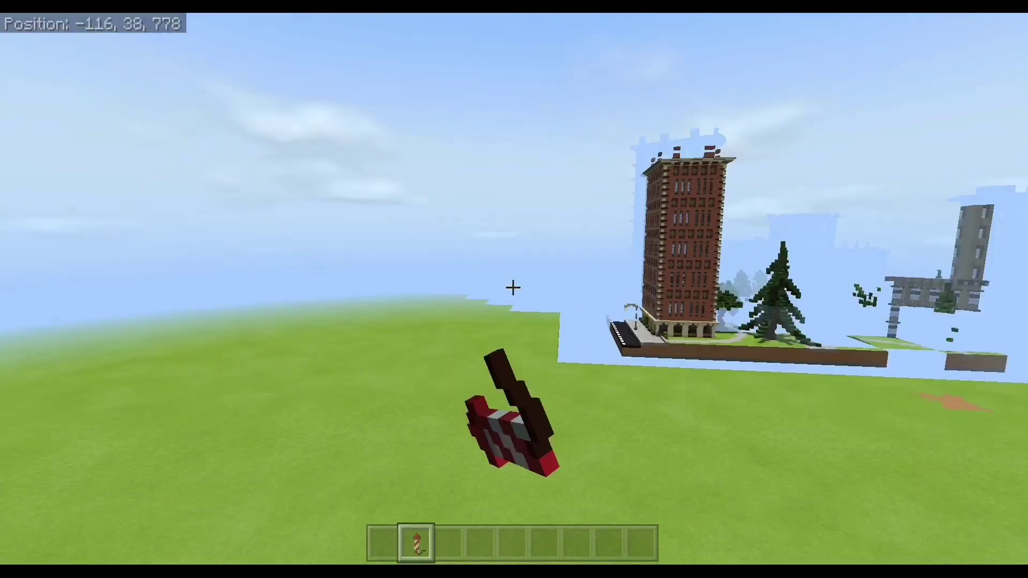
key("1")
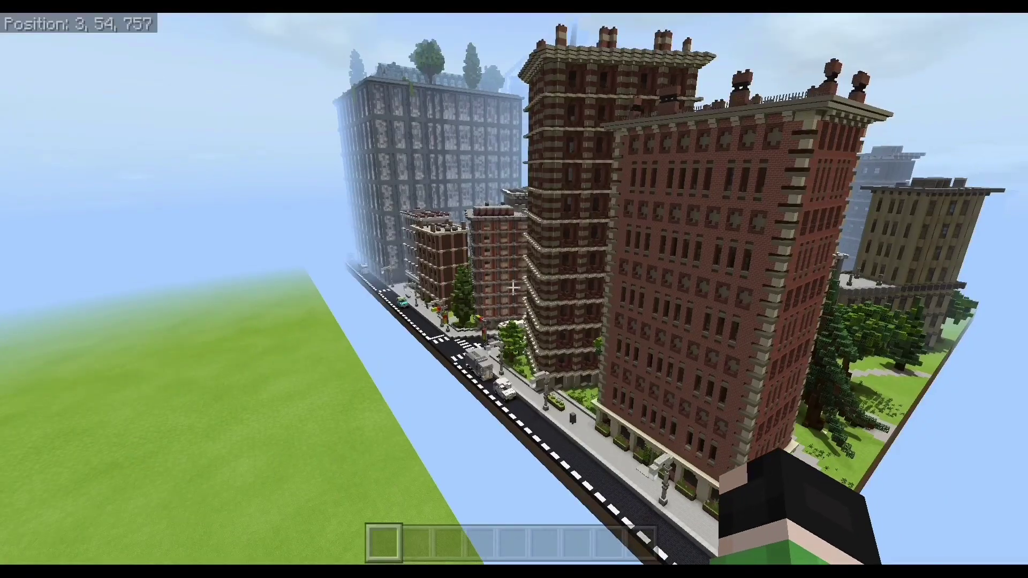
key("space")
key("s")
key("space")
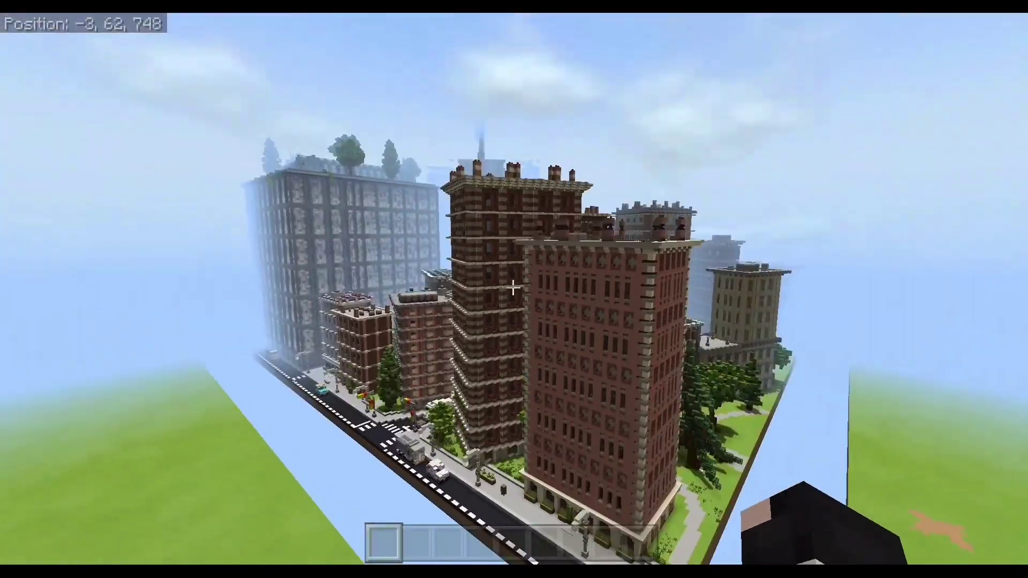
key("w")
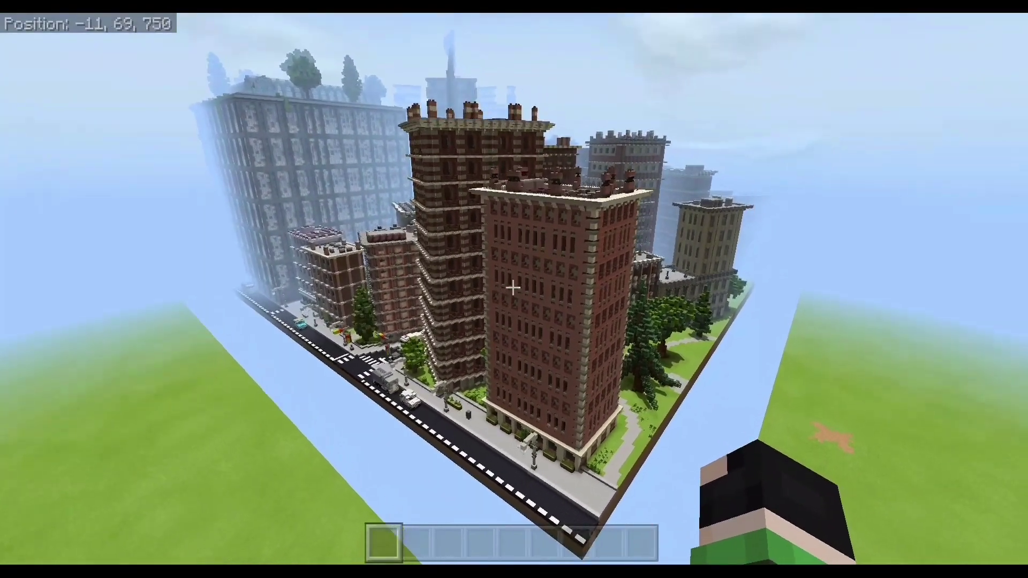
key("shift")
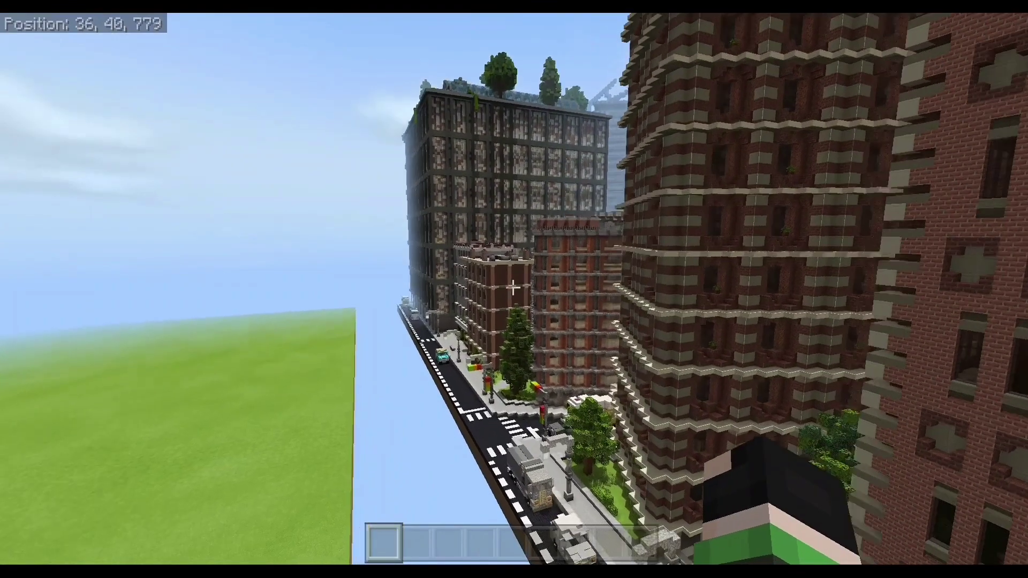
key("w")
key("shift")
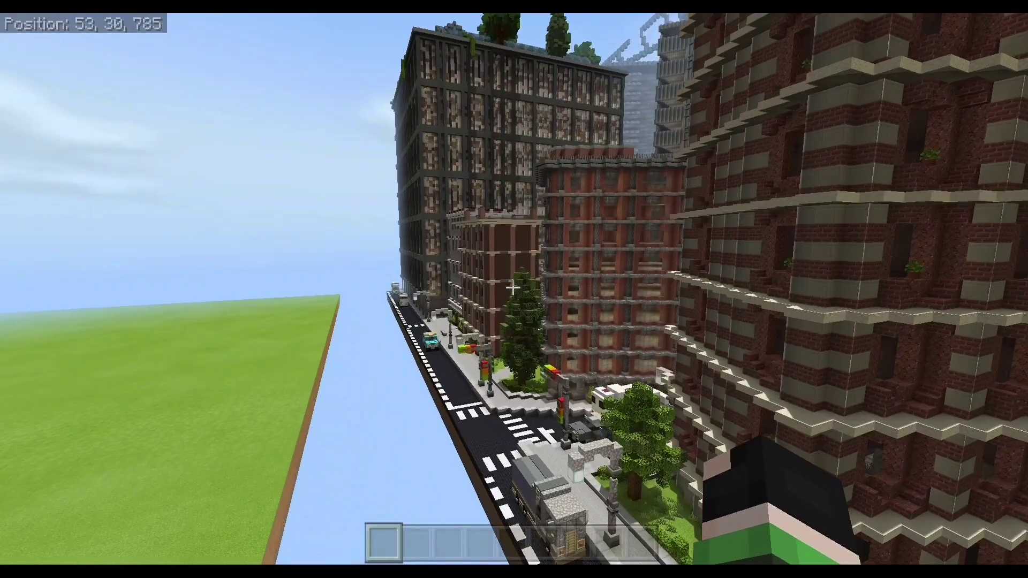
key("w")
key("shift")
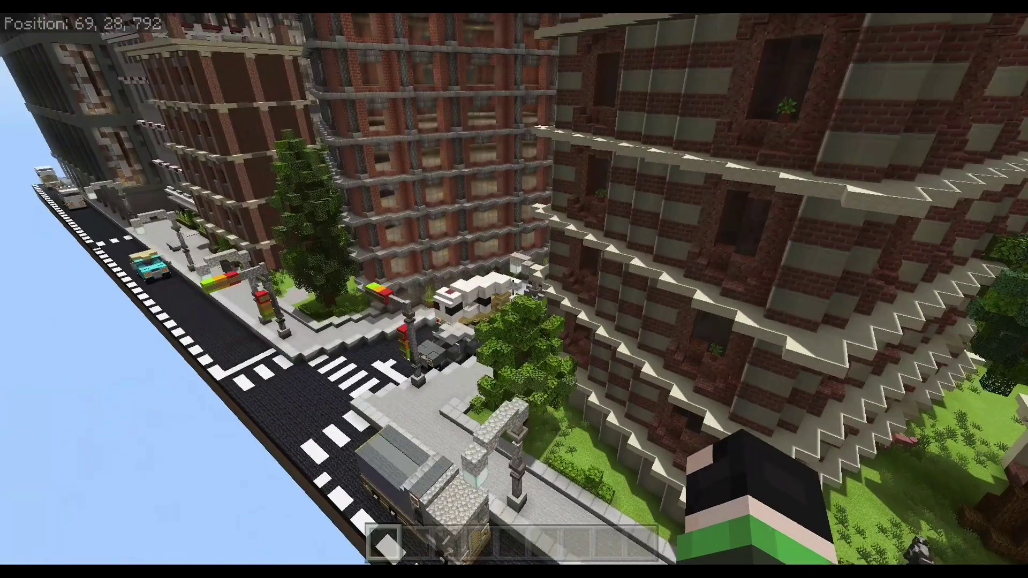
Step: Fly down the street between the brick towers, then show the player in front-facing view
key("w")
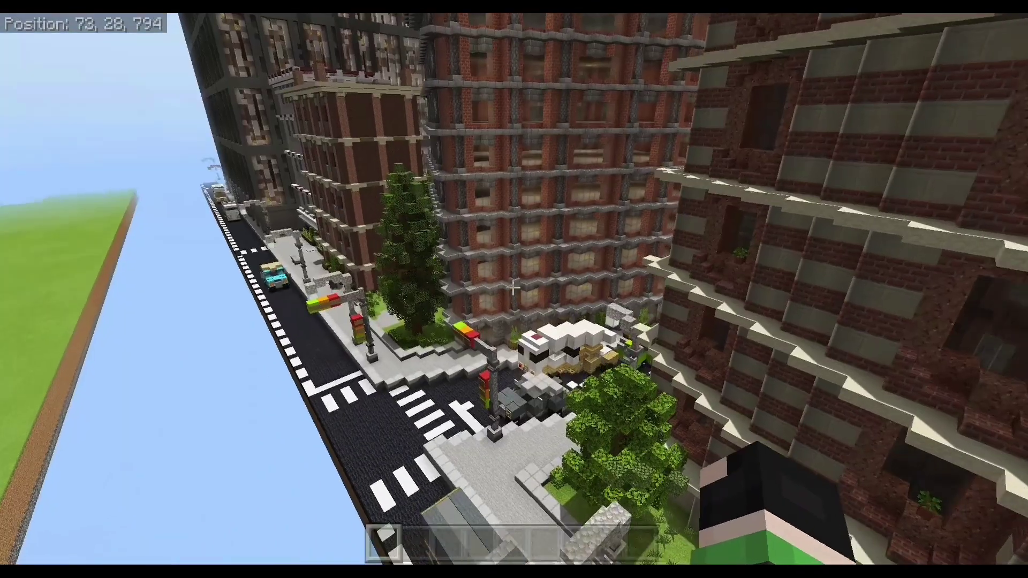
key("w")
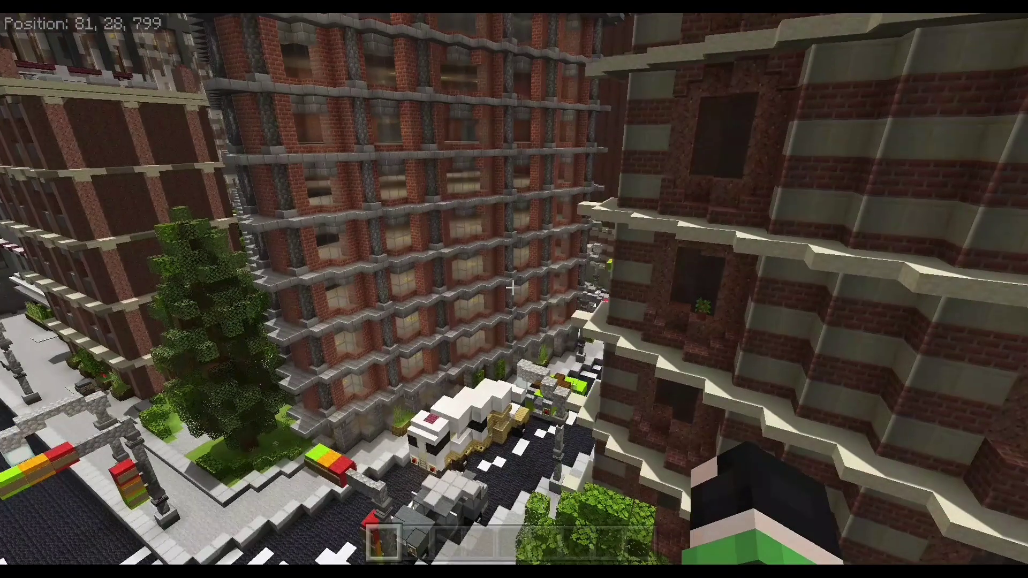
key("w")
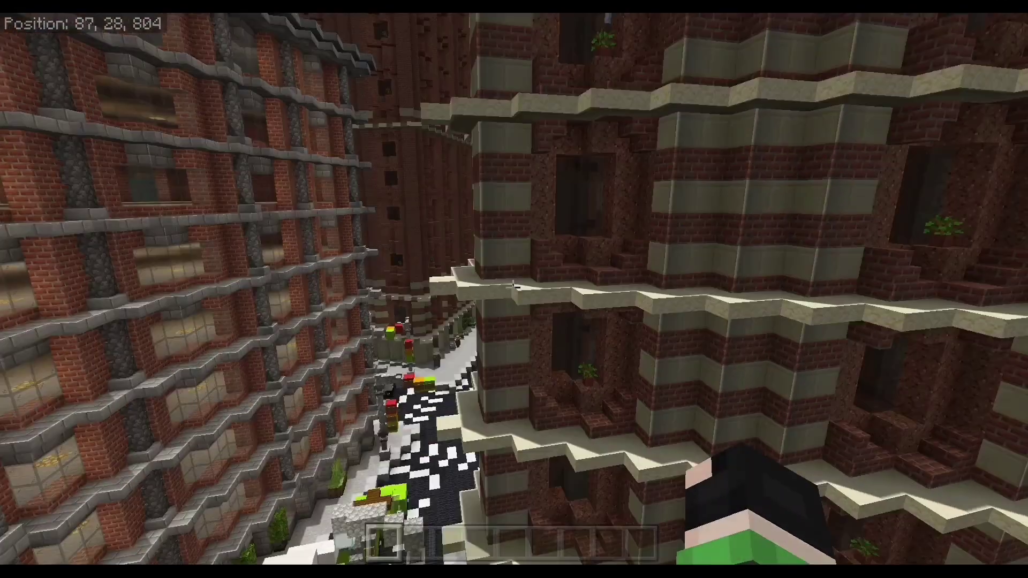
key("w")
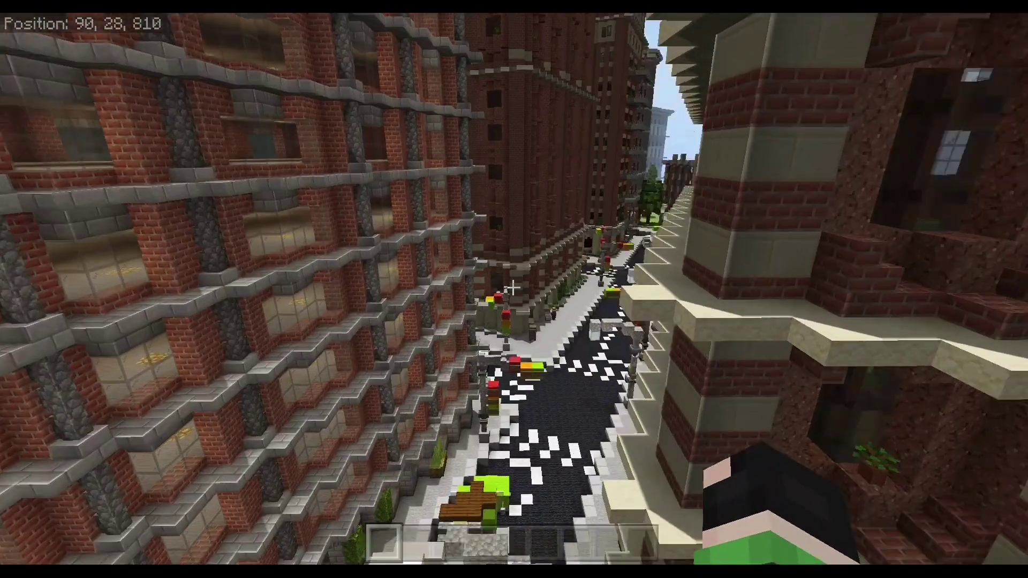
key("w")
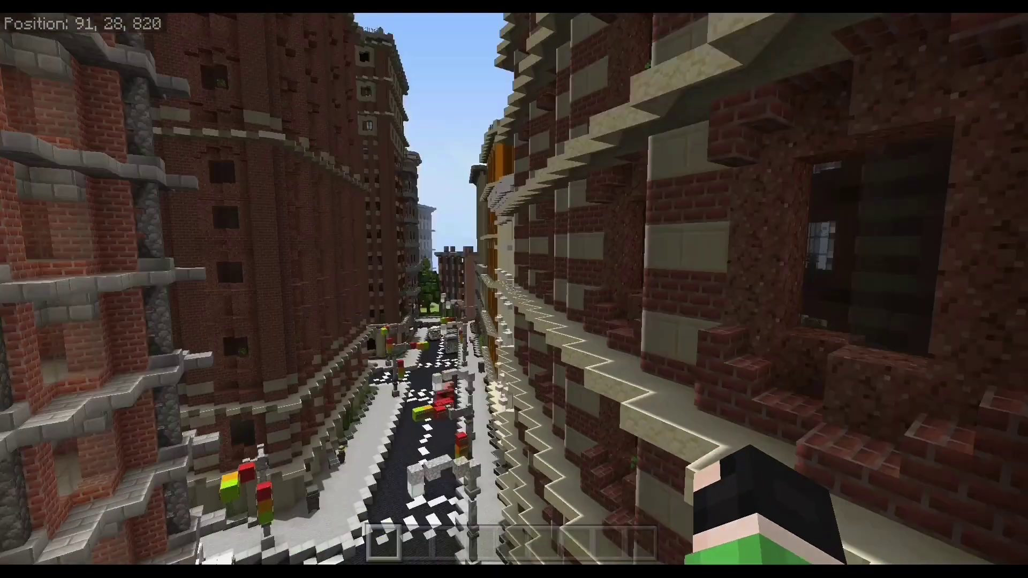
key("w")
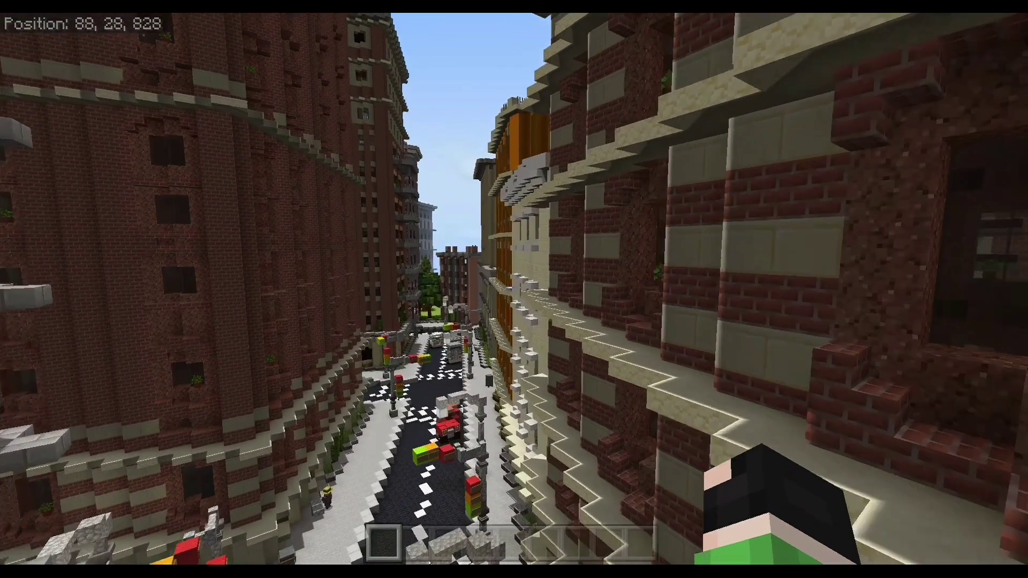
key("w")
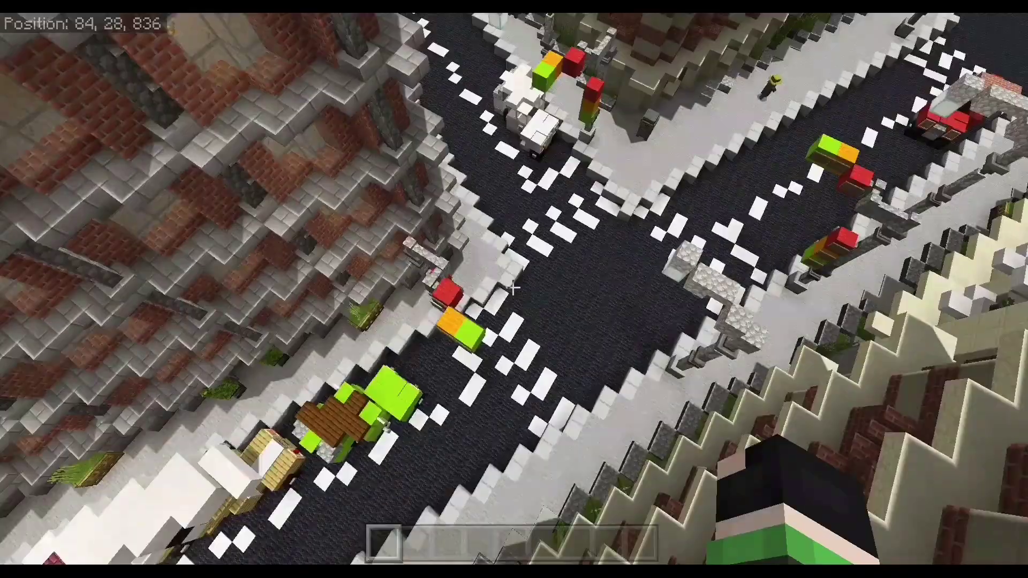
key("w")
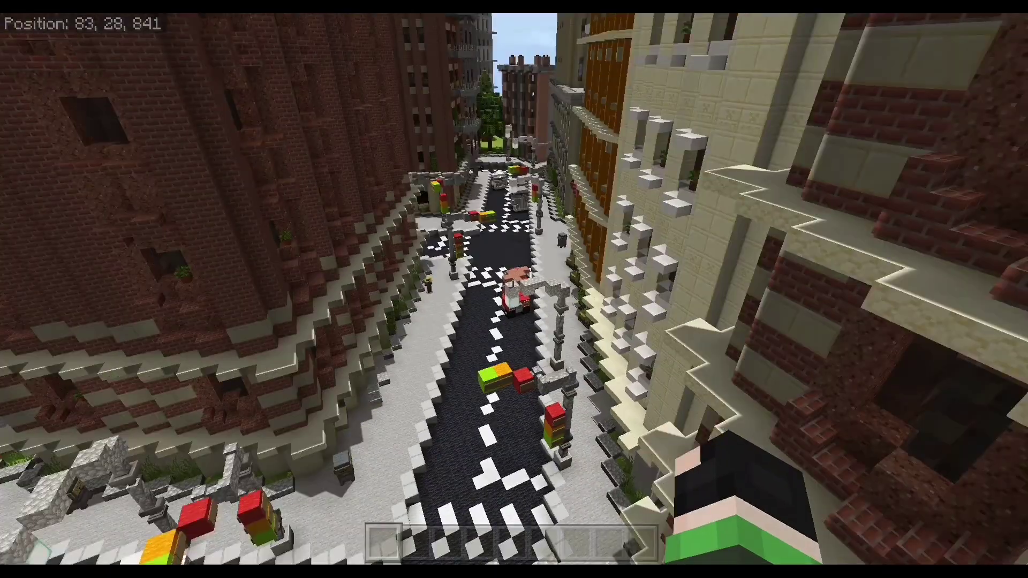
key("F5")
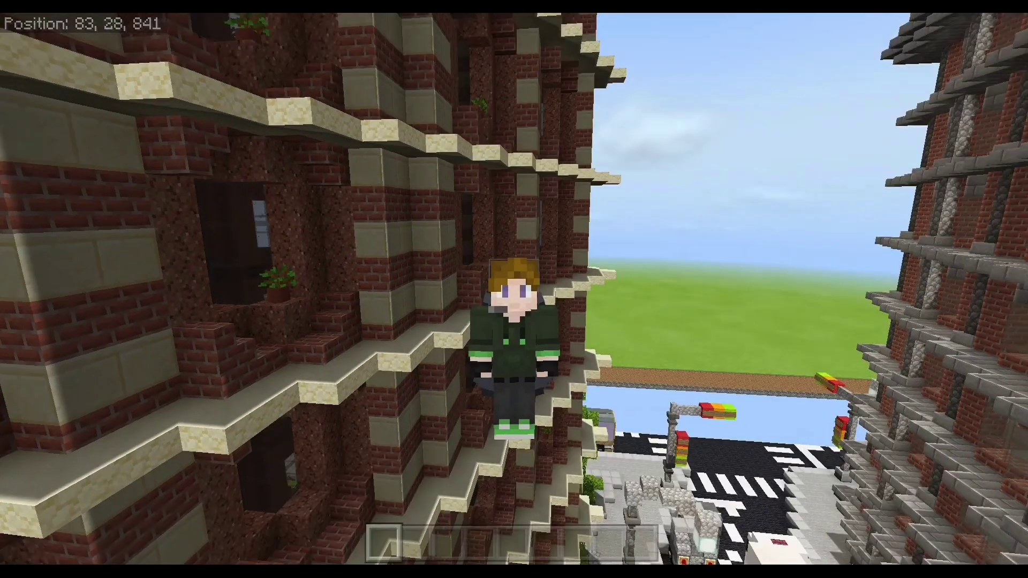
Step: Pause the game with Esc to bring up the pause menu over the city
key("Escape")
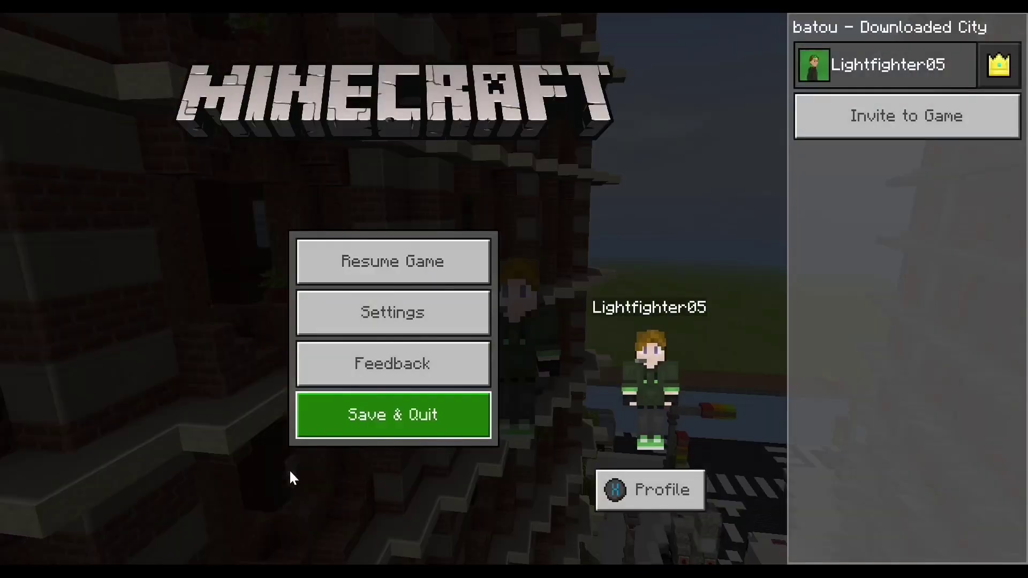